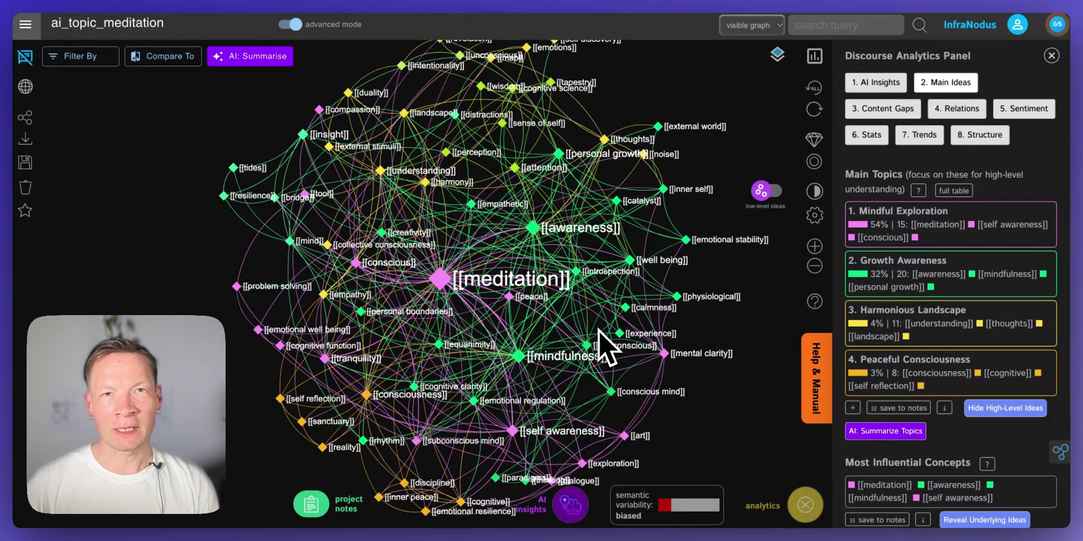
Step: Pan the meditation graph and briefly highlight the awareness and meditation concepts' connections
mouse_move(530, 309)
left_mouse_down()
mouse_move(519, 319)
mouse_move(547, 337)
left_mouse_up()
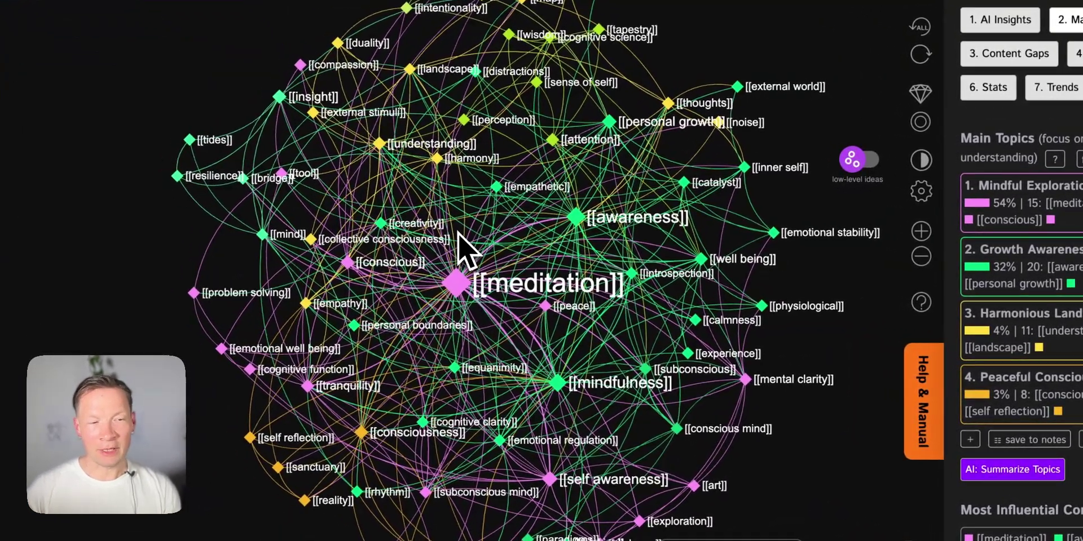
left_click_drag(457, 232, 457, 231)
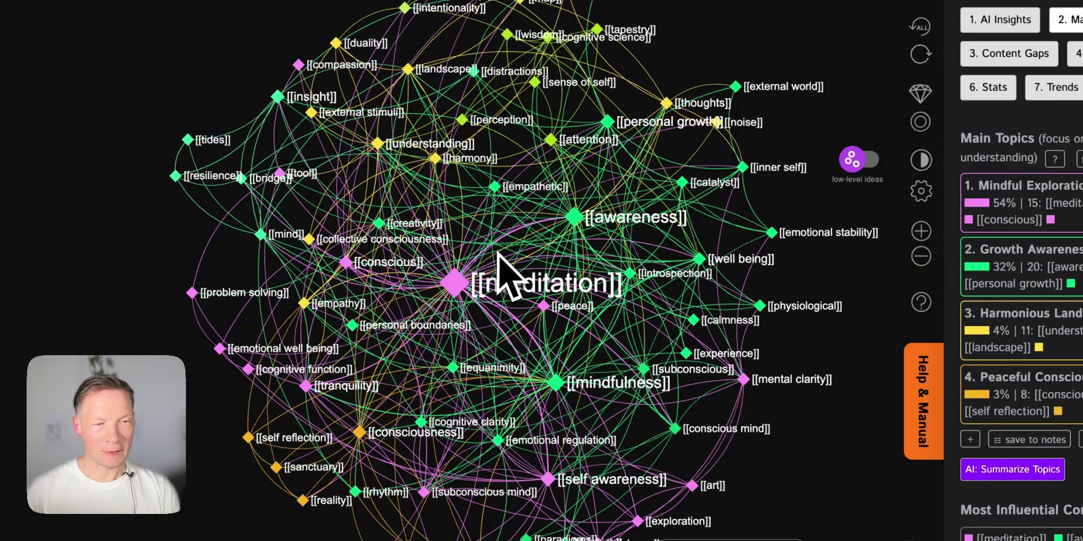
left_click(578, 225)
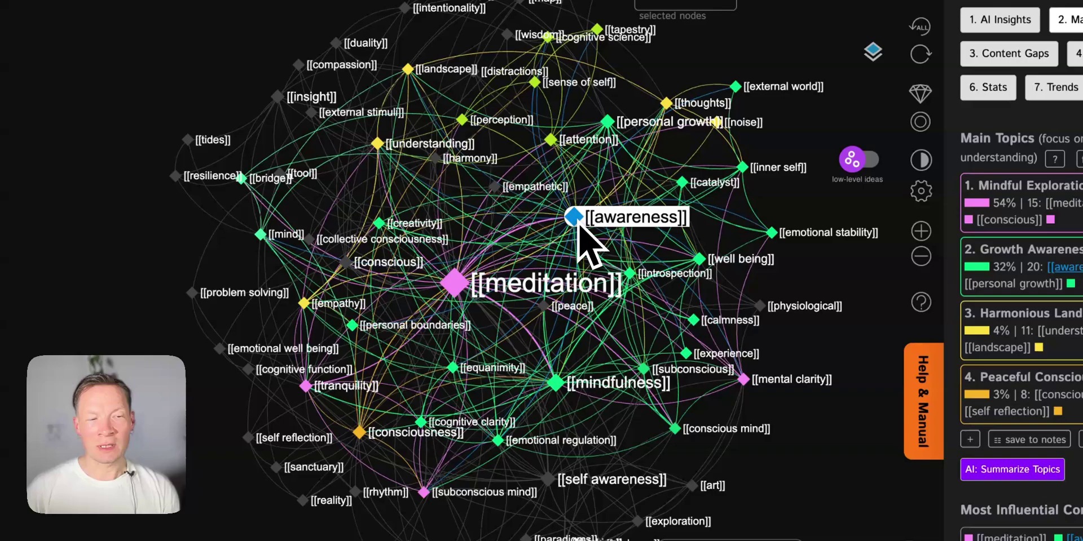
left_click(584, 237)
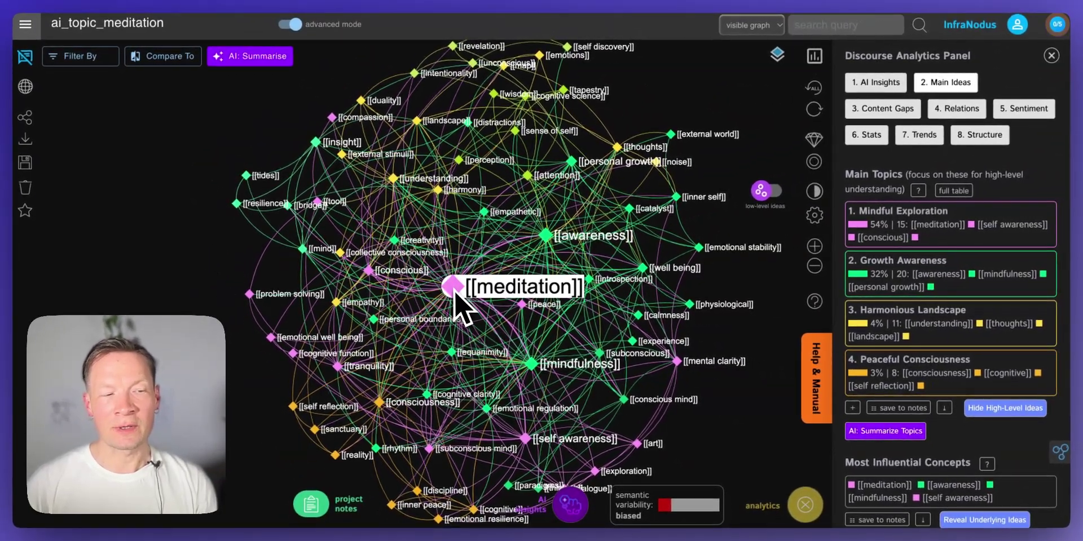
left_click(455, 290)
left_click(454, 290)
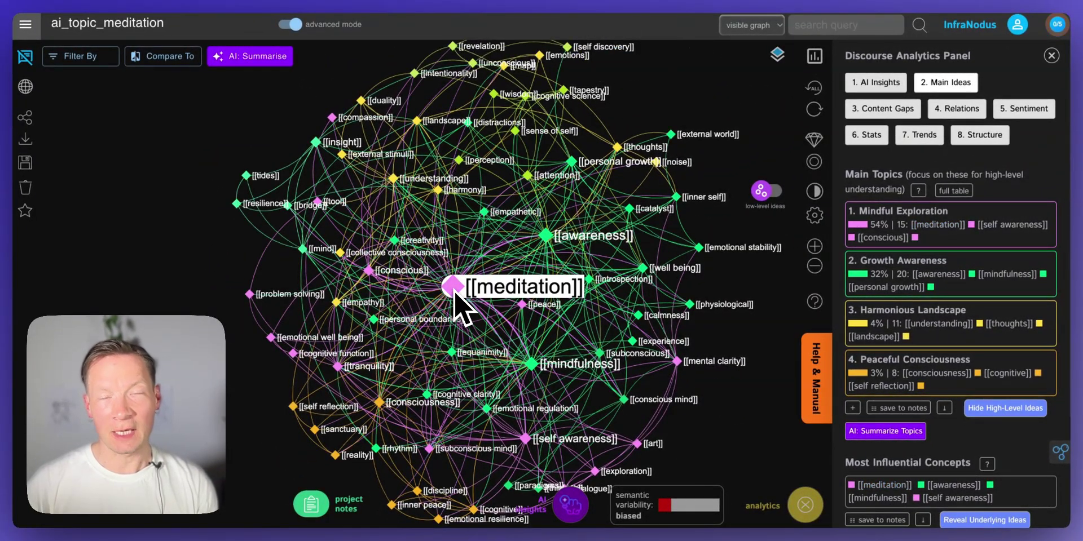
Step: Ask the AI 'What is it good for?' and save its answer to the graph
left_click(571, 508)
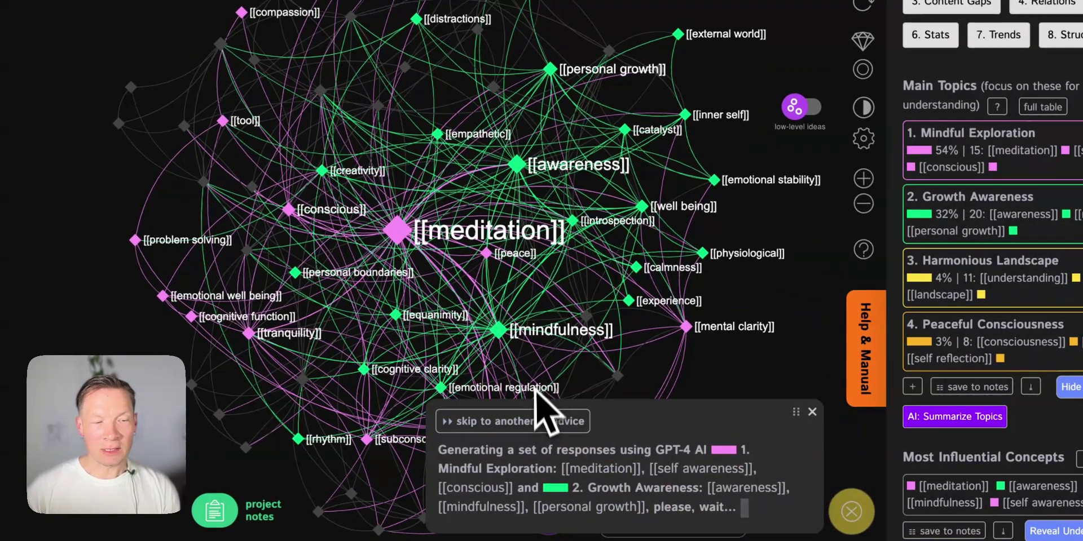
left_click(527, 429)
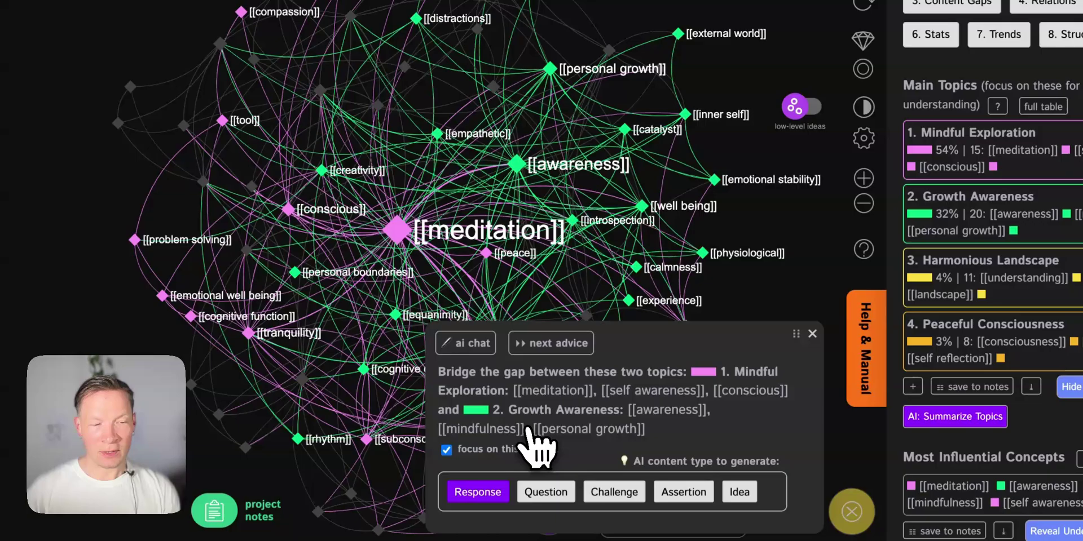
left_click(476, 342)
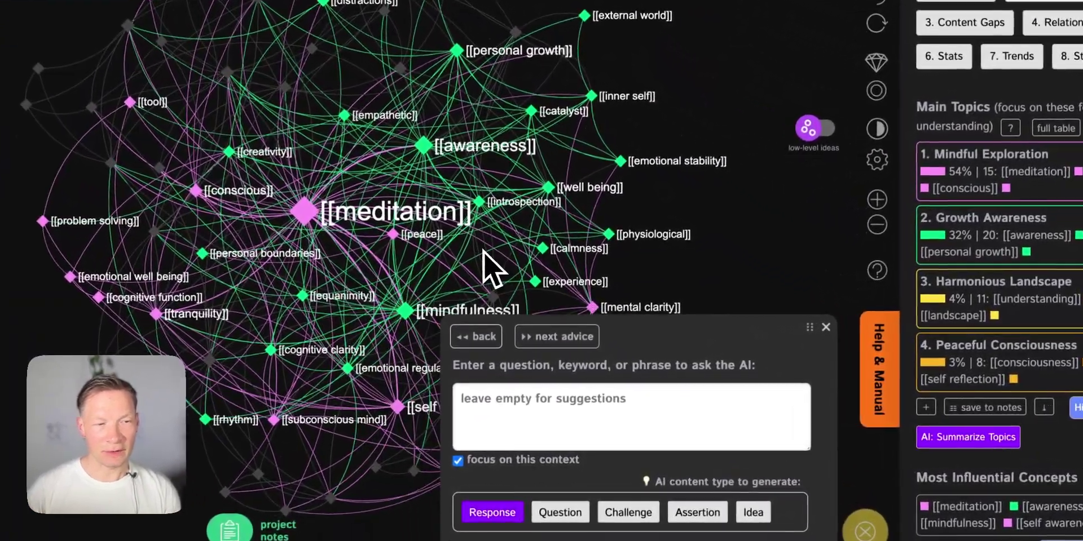
left_click(529, 406)
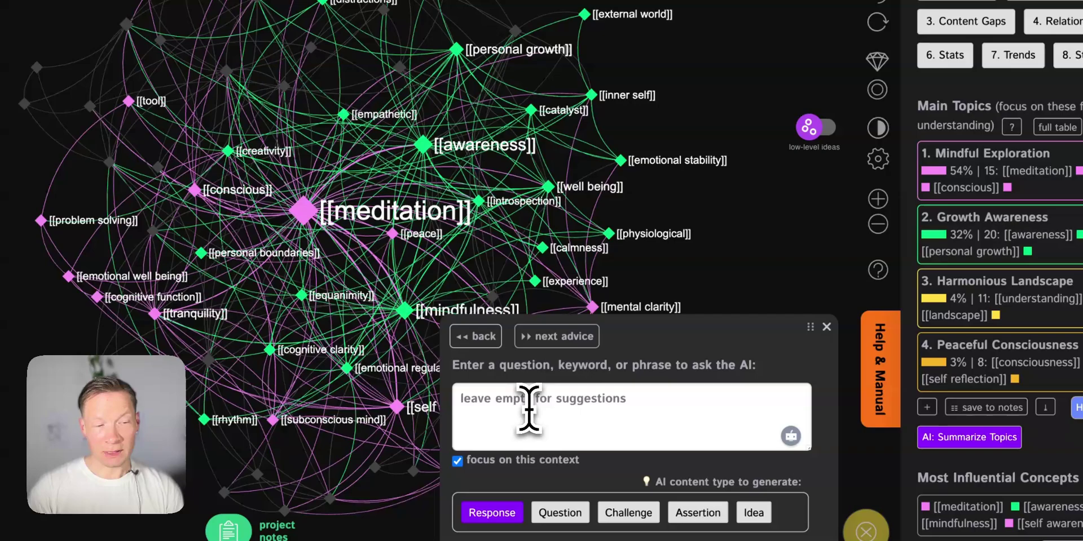
type("What is it good for?")
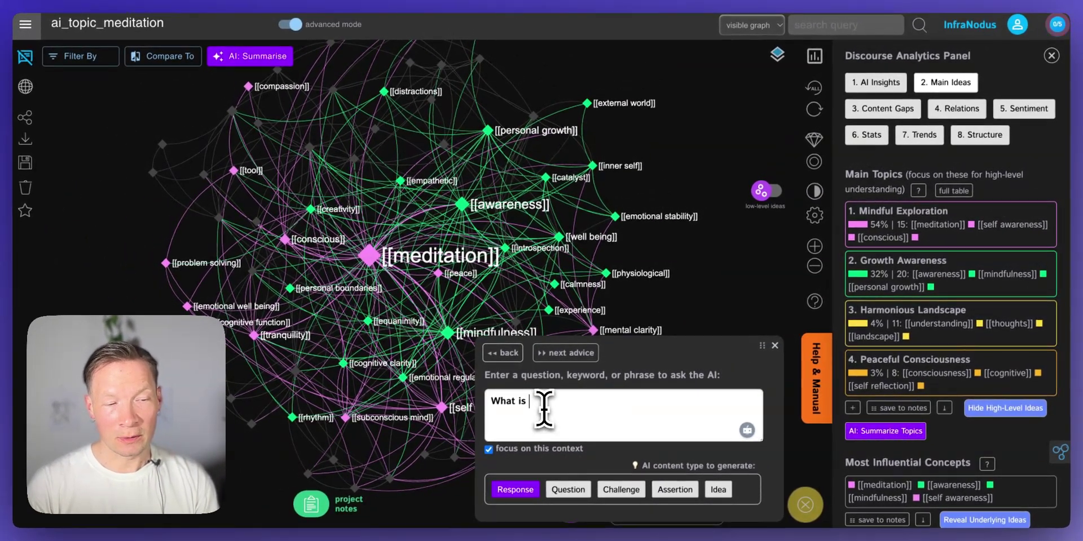
key("Return")
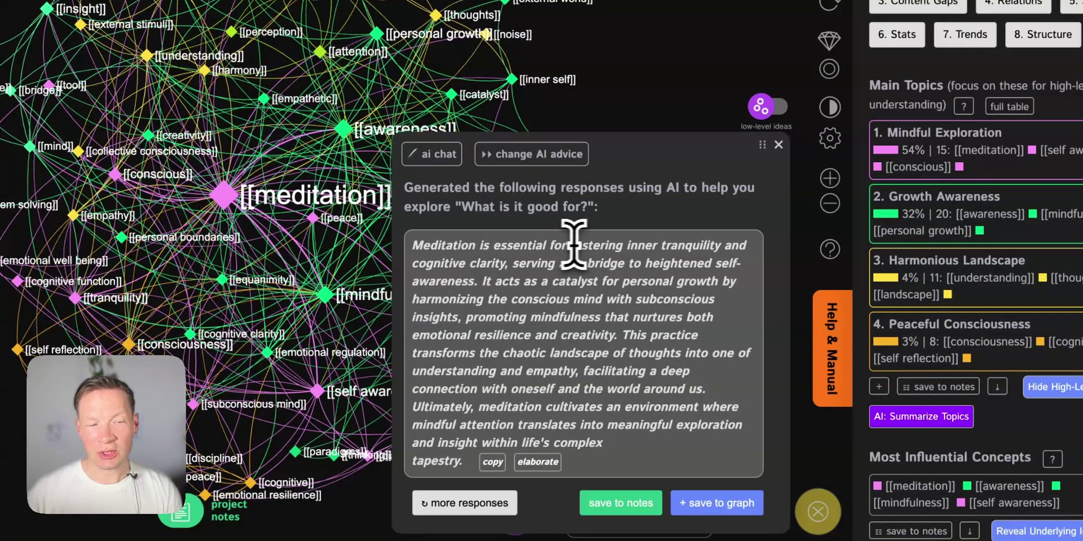
left_click_drag(571, 255, 526, 265)
left_click(513, 265)
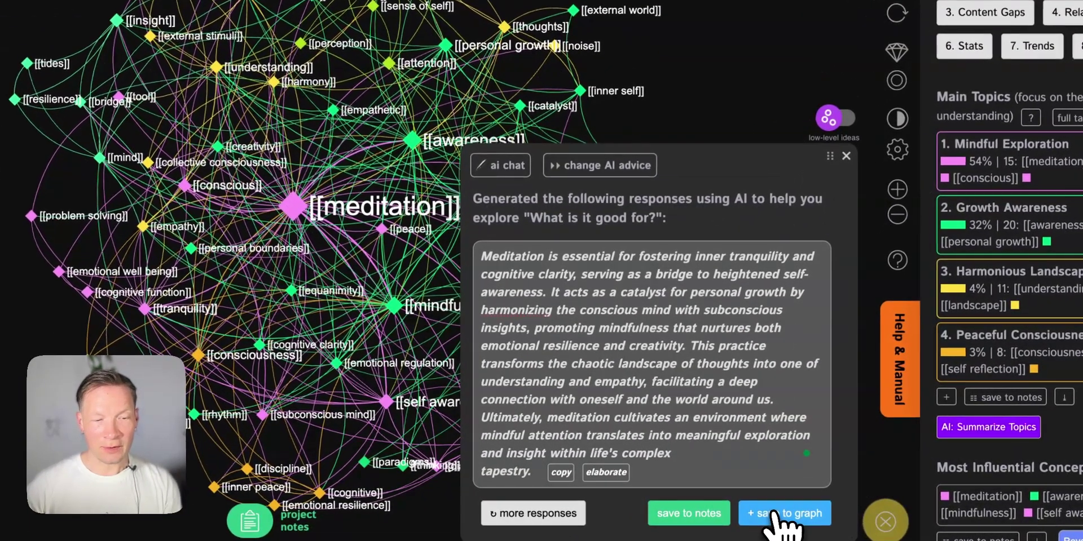
left_click(781, 516)
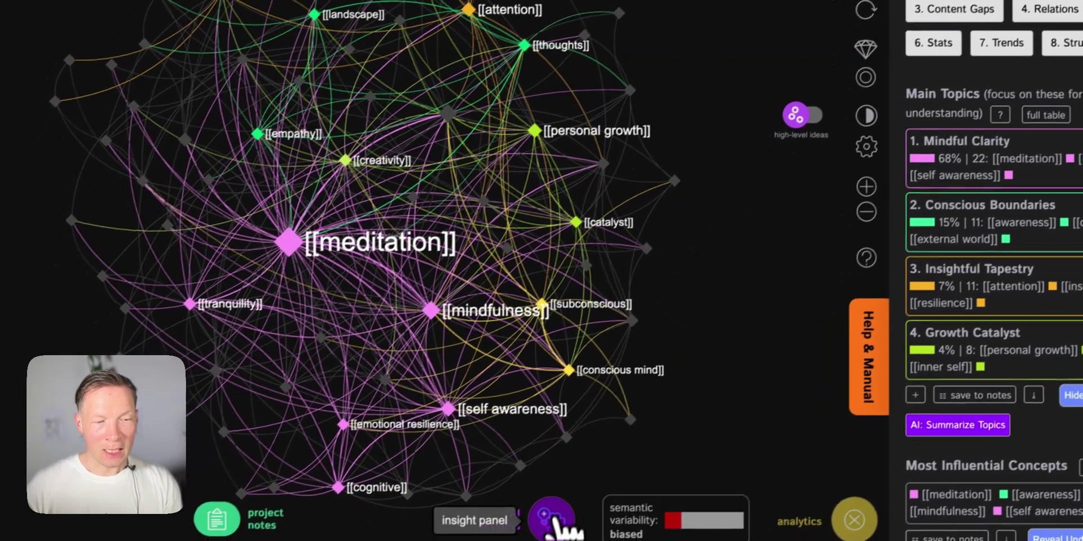
Step: Ask 'What field of science could that be interesting for?' and review the neuroscience answer
left_click(526, 530)
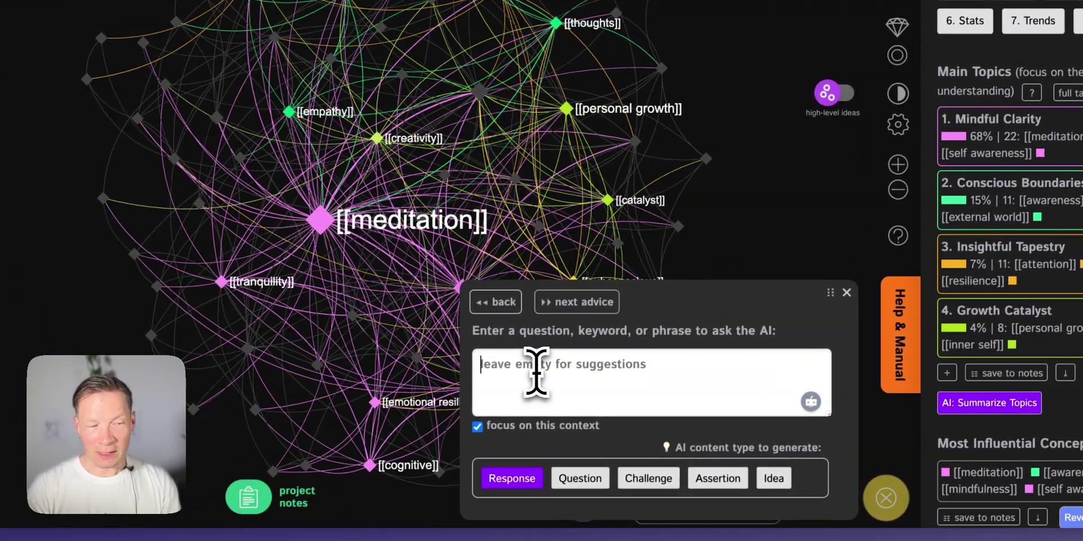
type("What field of science")
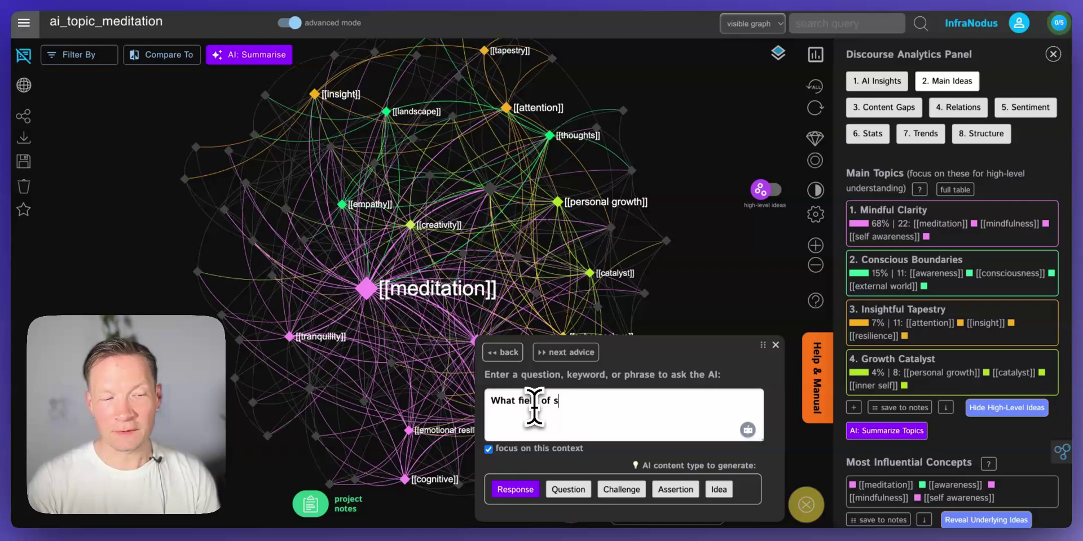
type(" could that be interesting for?")
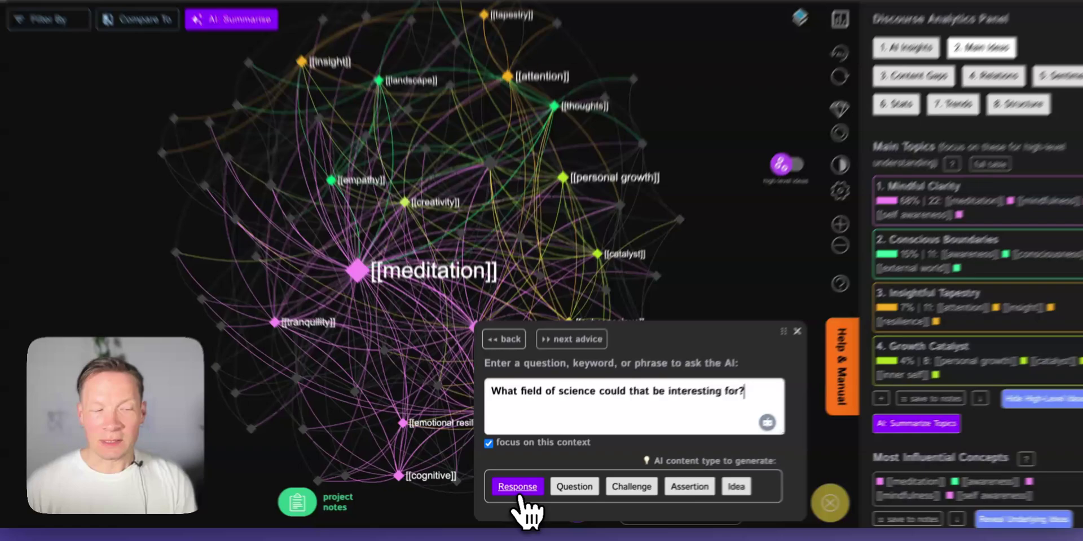
left_click(516, 490)
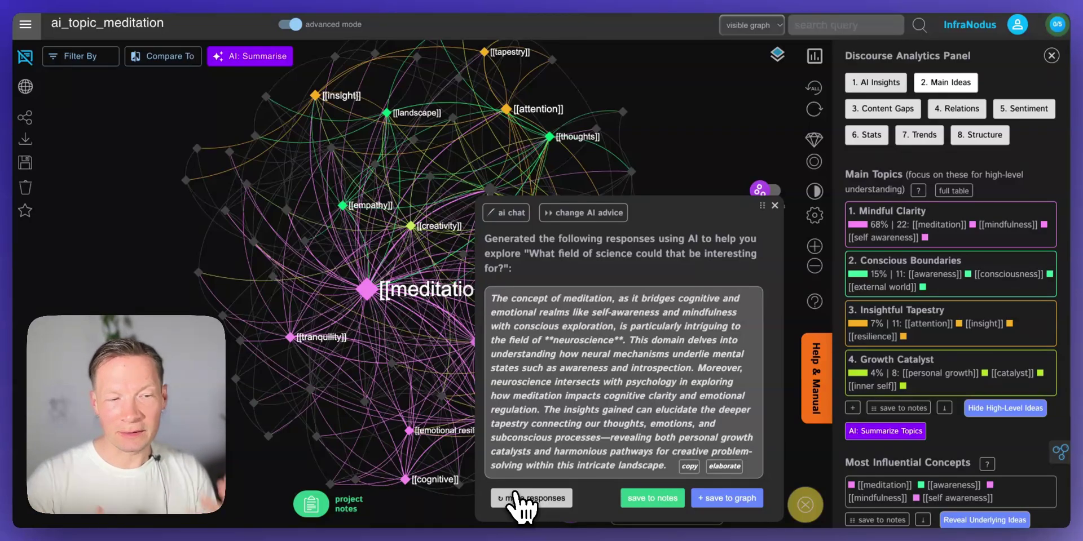
left_click_drag(335, 411, 278, 411)
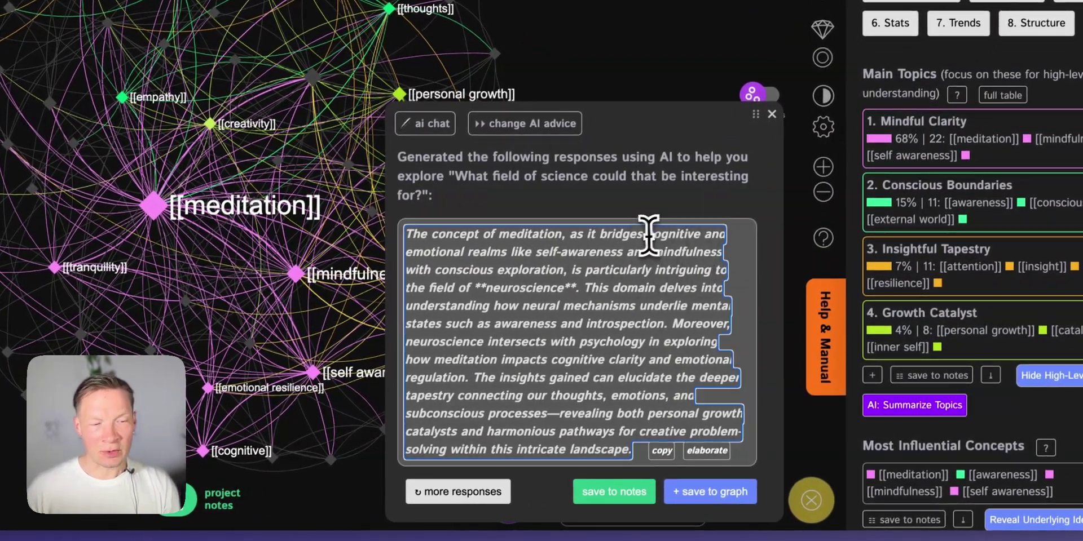
left_click_drag(646, 234, 632, 252)
left_click(676, 264)
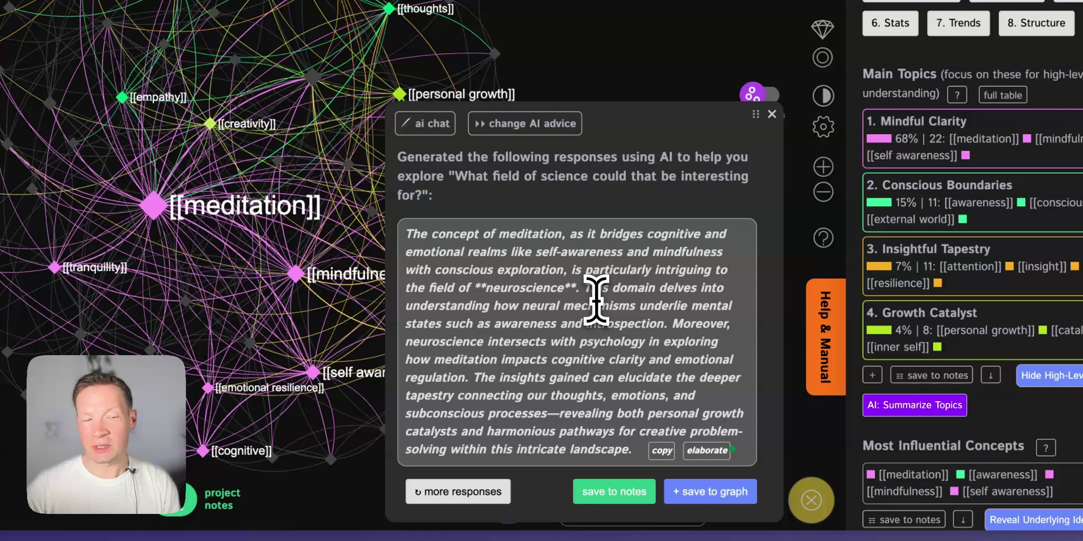
left_click_drag(585, 293, 592, 307)
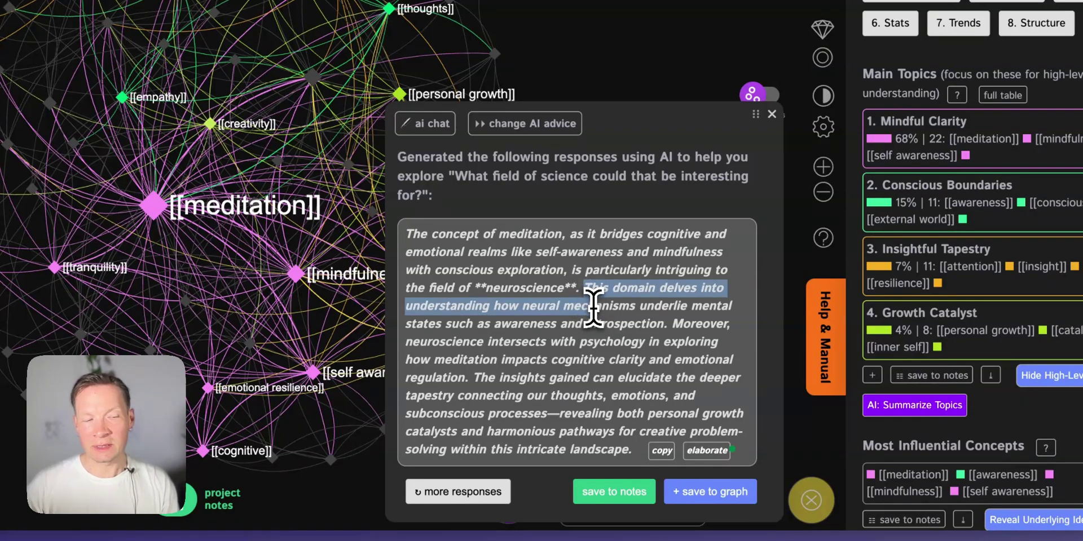
mouse_move(591, 307)
left_mouse_down()
mouse_move(716, 309)
mouse_move(581, 324)
mouse_move(663, 325)
left_mouse_up()
left_click(677, 327)
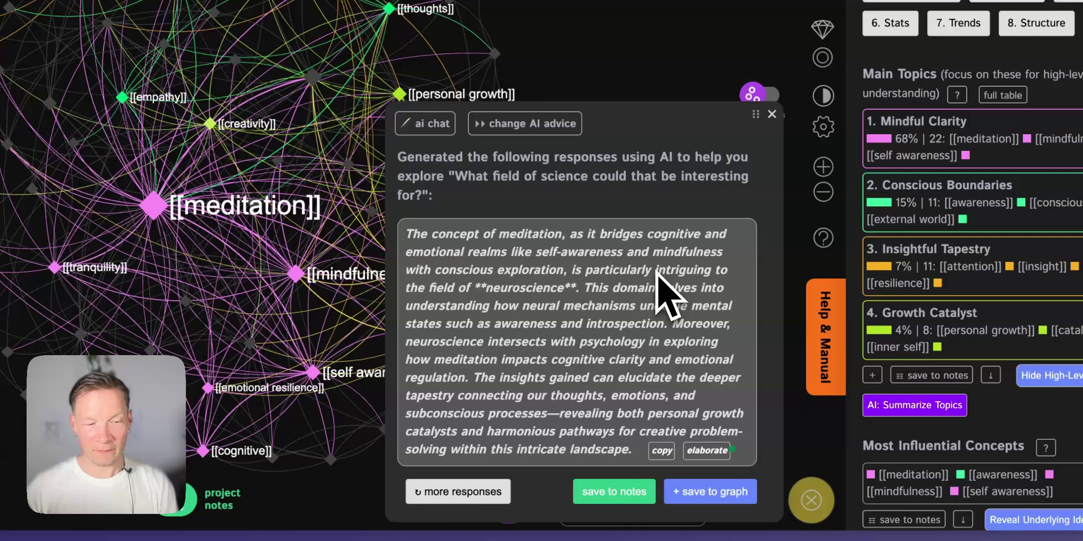
Step: Save the neuroscience answer, then select neuroscience, mental states and introspection nodes
left_click(703, 489)
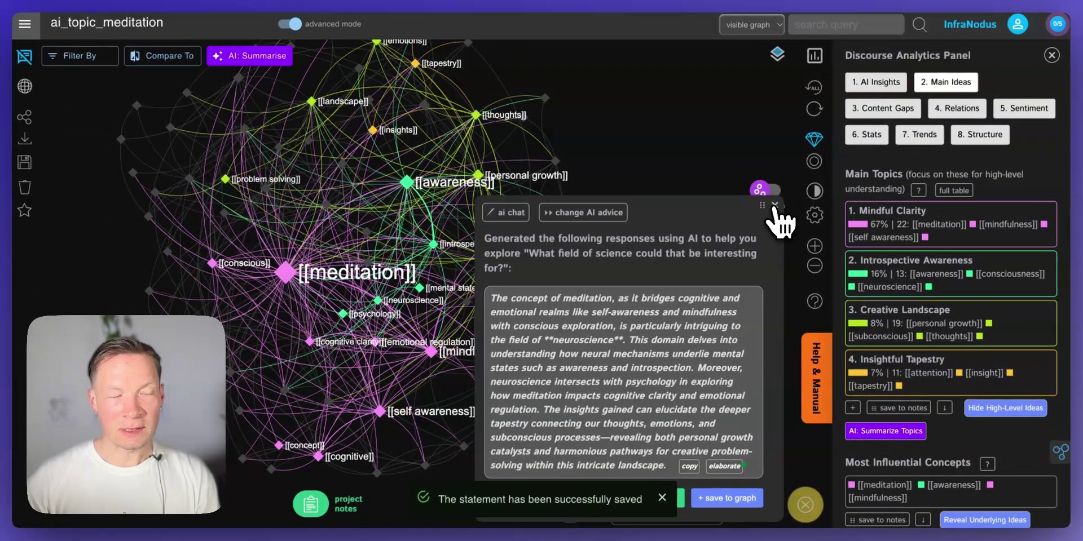
left_click(775, 205)
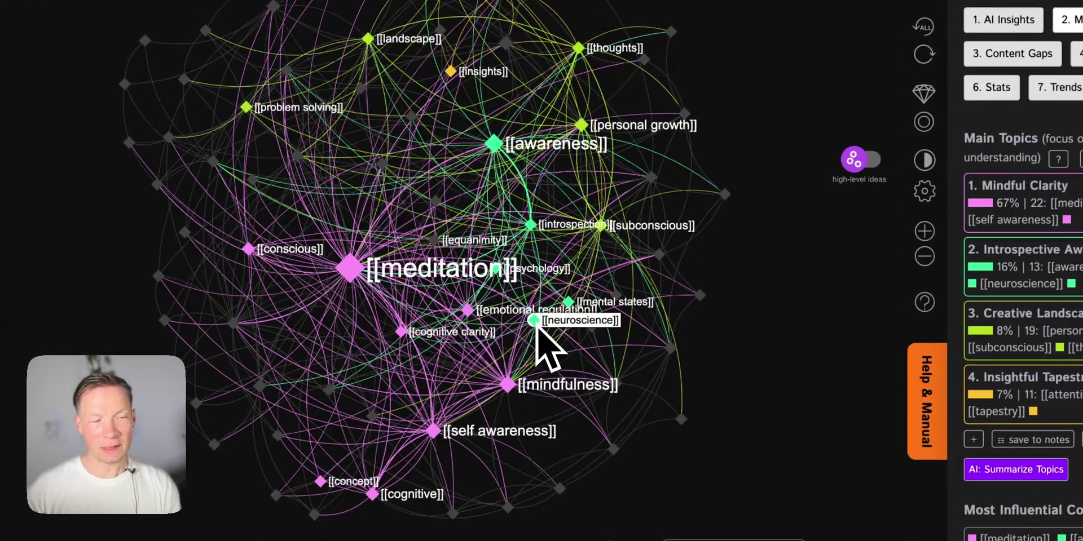
left_click(535, 323)
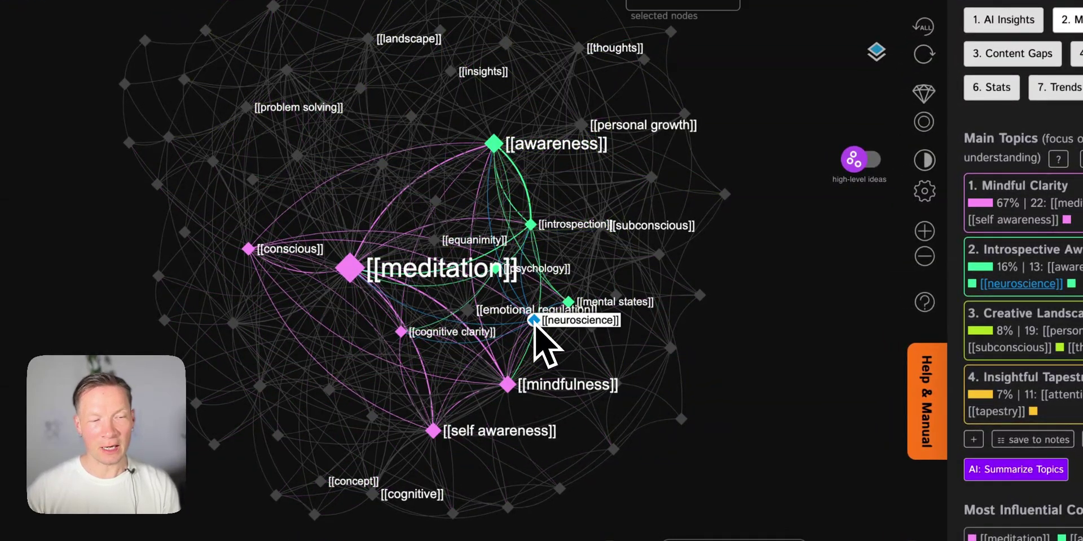
left_click(568, 302)
left_click(531, 224)
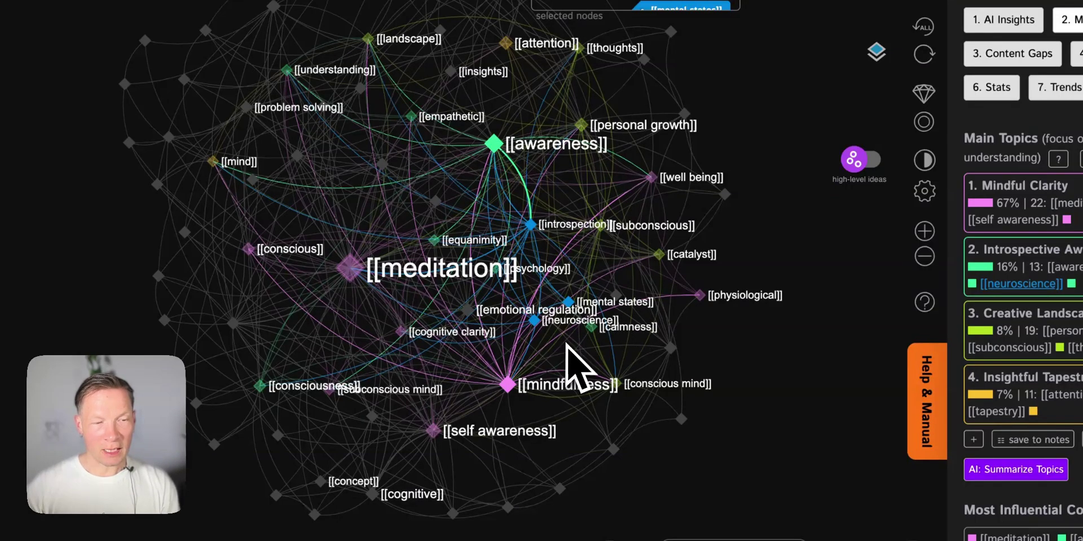
scroll(564, 348, "up", 5)
scroll(566, 367, "down", 2)
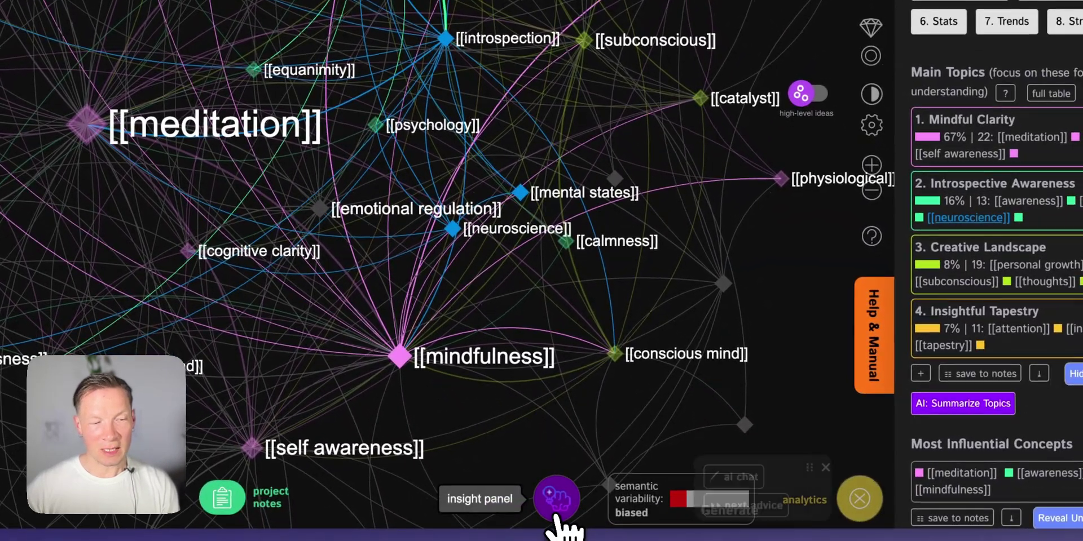
Step: Generate an AI response and questions focused on these three concepts
left_click(560, 499)
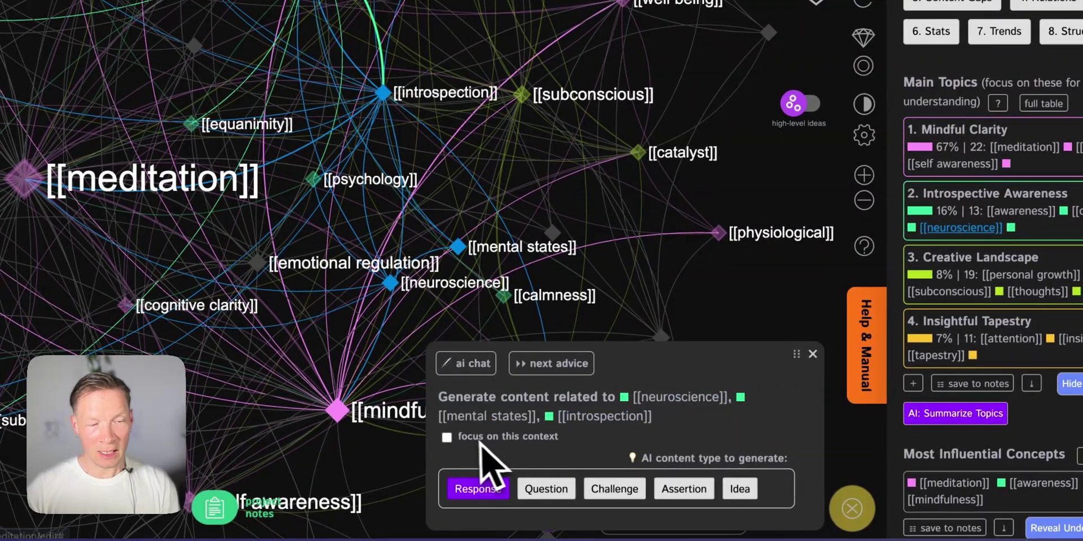
left_click(447, 438)
left_click(535, 484)
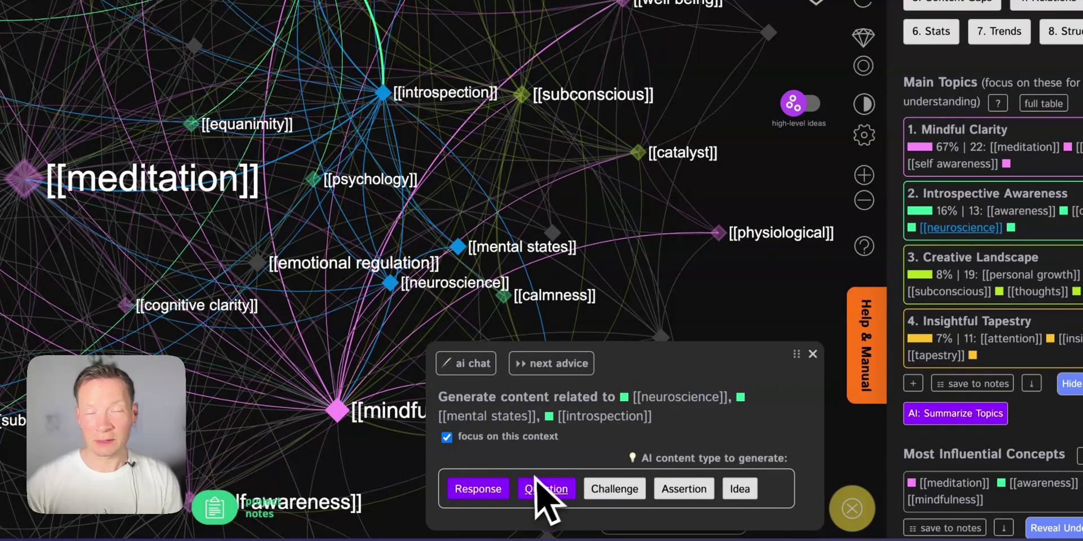
left_click(536, 488)
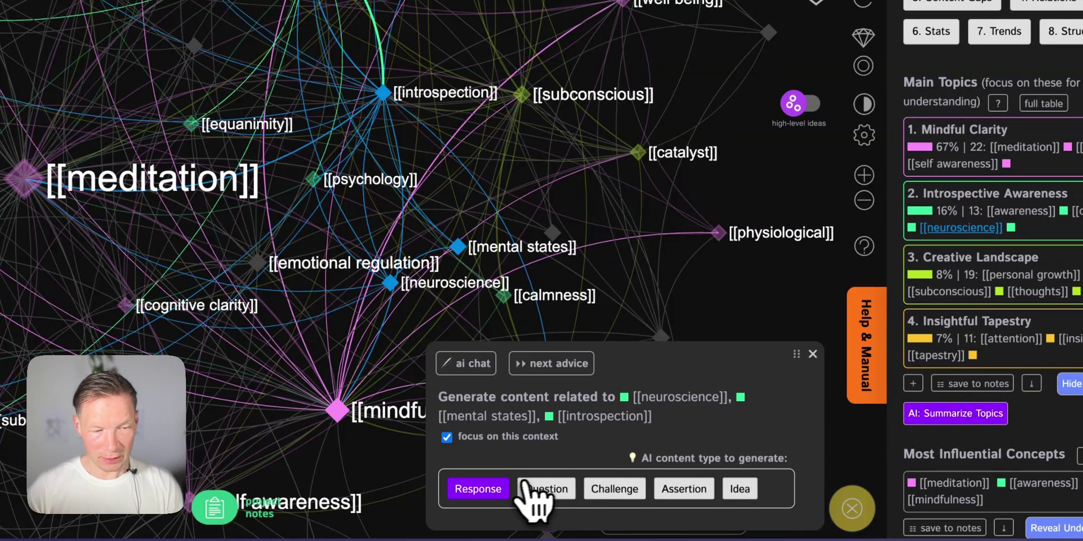
Step: Scroll through the GPT-4 text on neuroscience, mental states and introspection, then close it
left_click(468, 490)
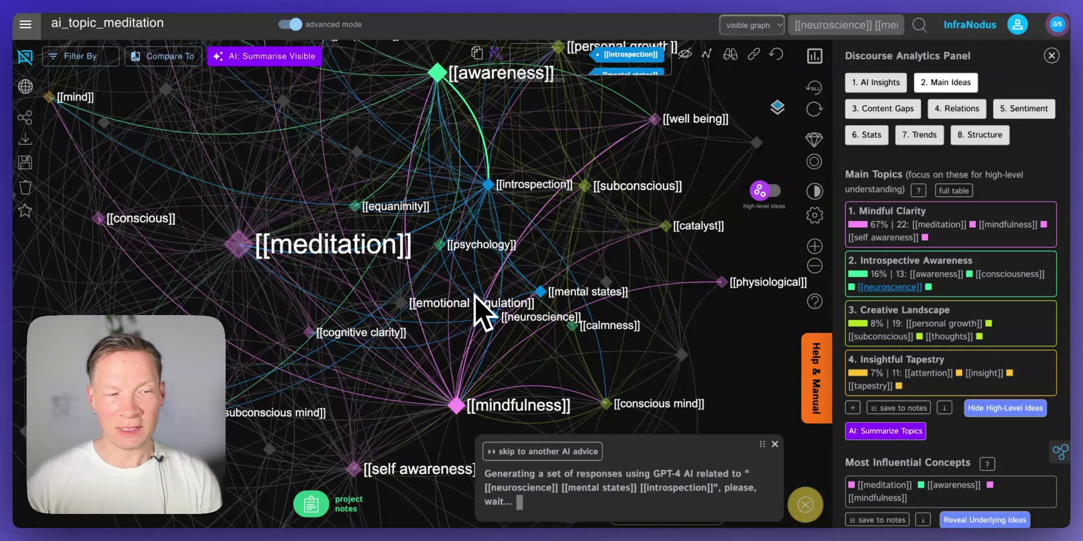
scroll(475, 296, "down", 5)
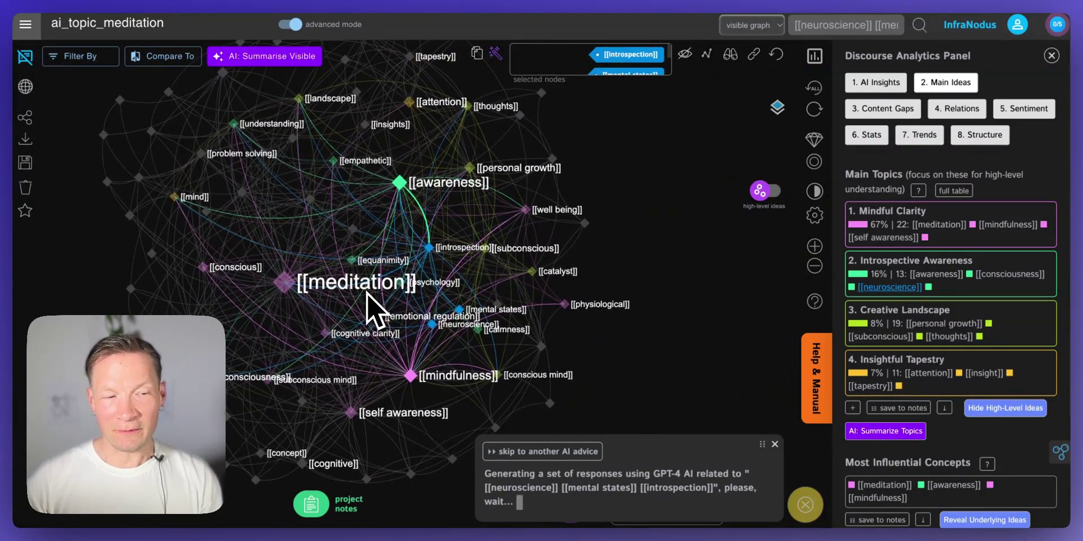
scroll(564, 366, "down", 5)
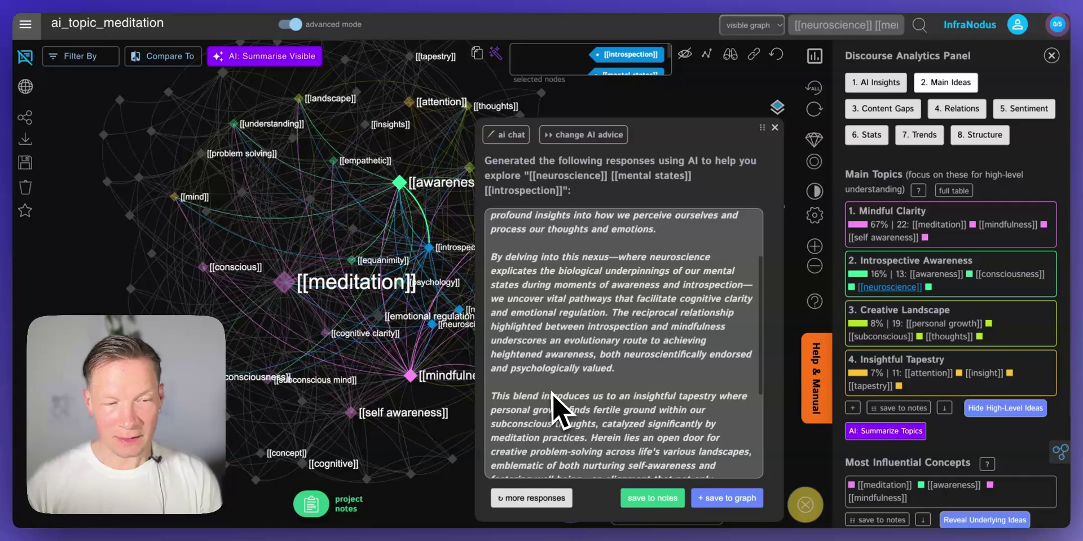
scroll(561, 395, "up", 5)
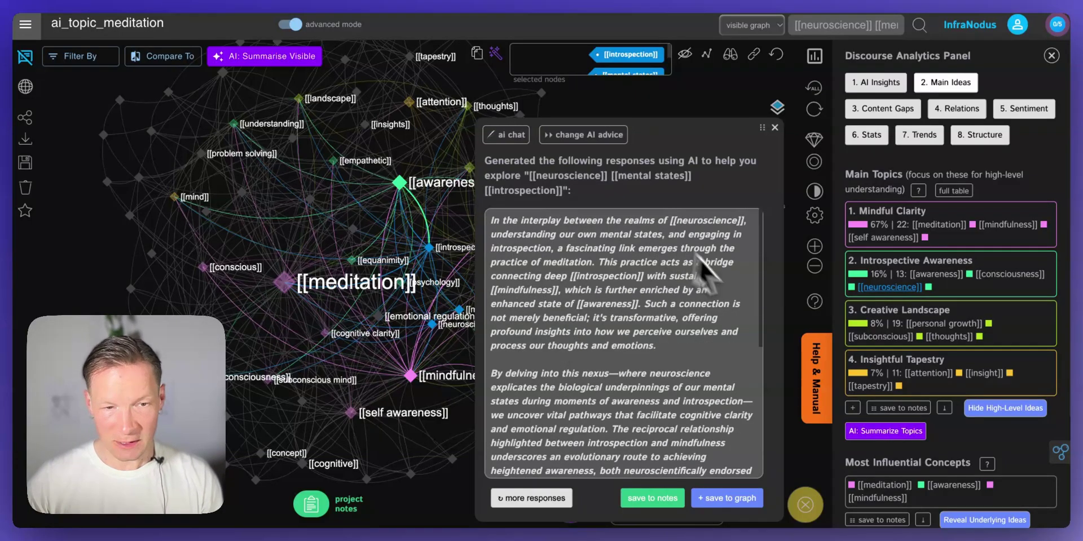
left_click(775, 128)
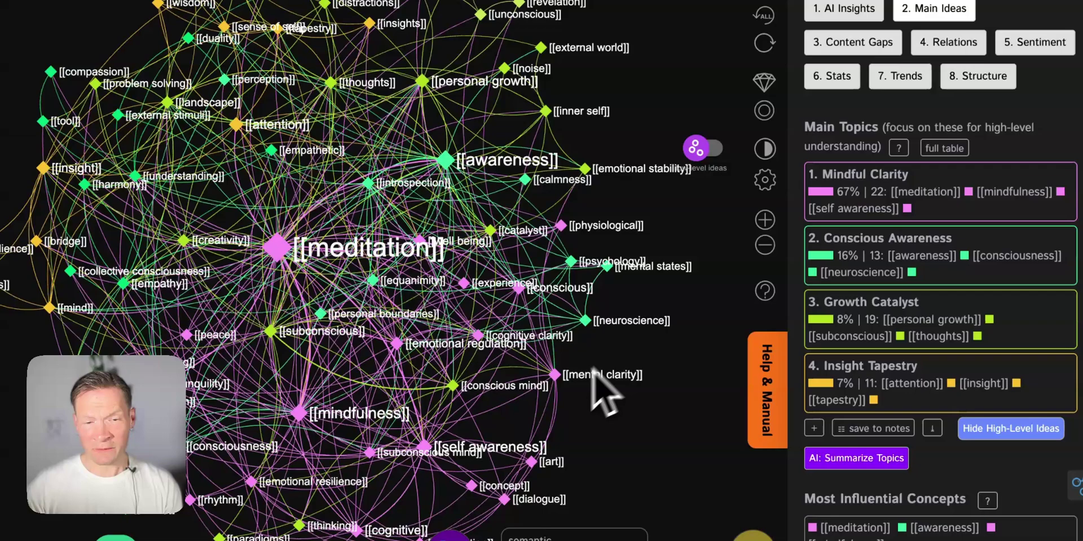
Step: Focus the graph on Growth Catalyst with AI topic labels and aim AI advice at it
left_click(874, 317)
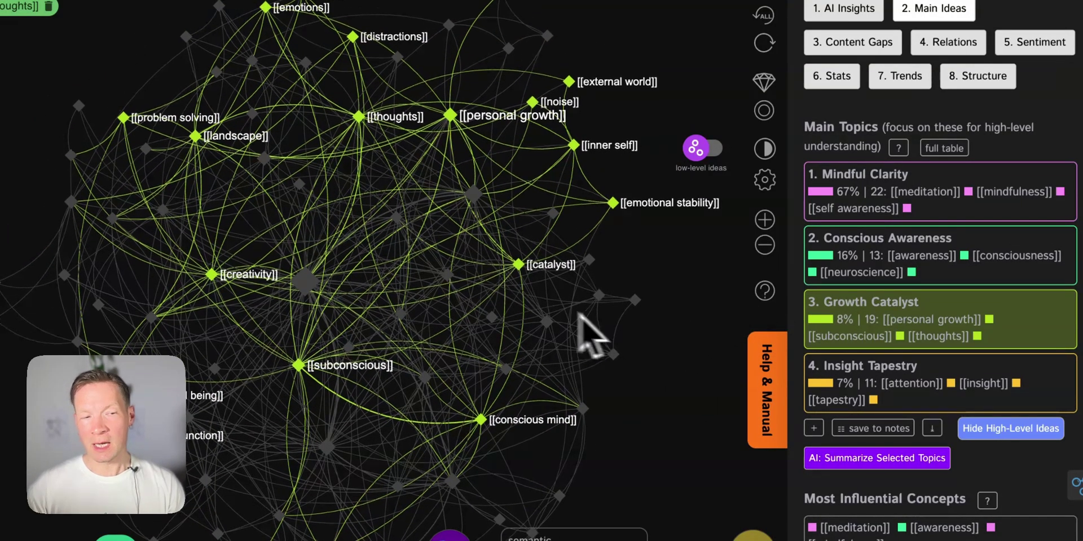
left_click(700, 150)
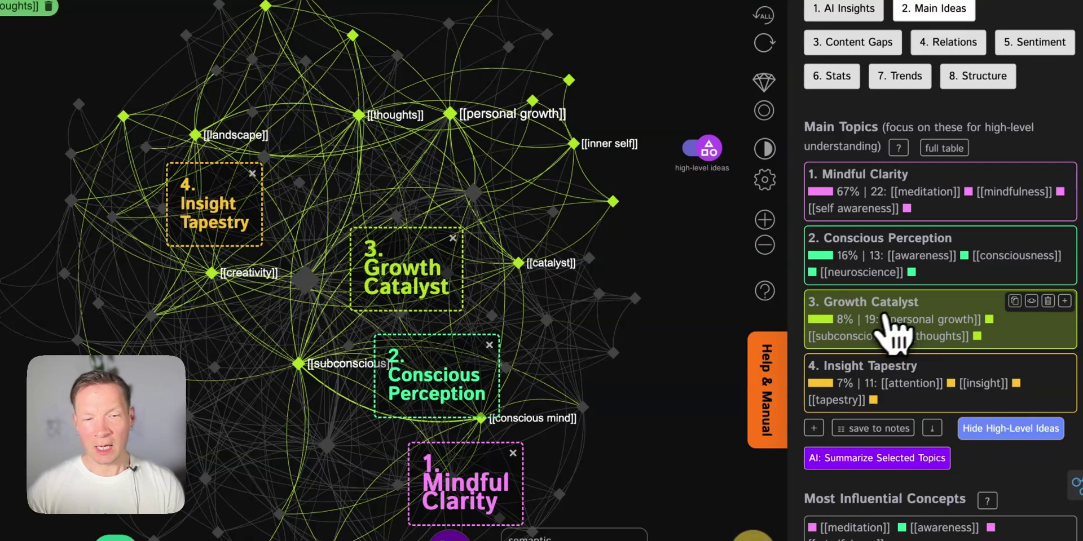
double_click(891, 308)
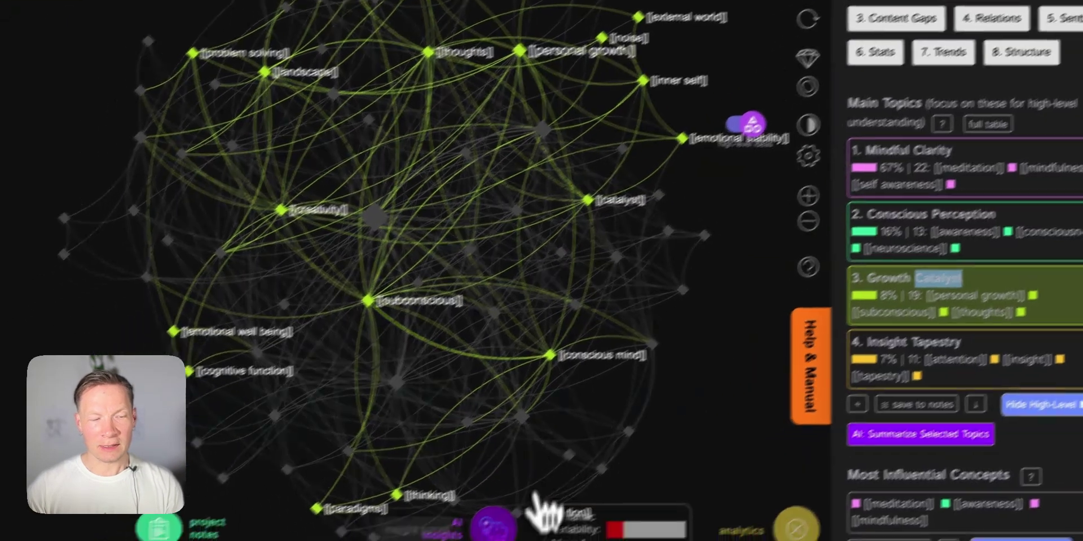
left_click(545, 515)
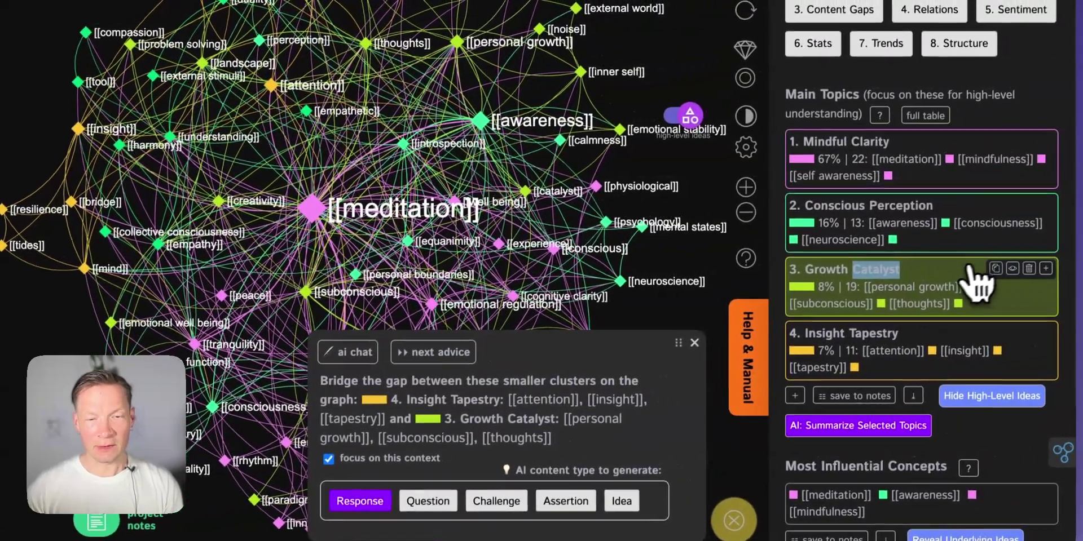
left_click(962, 285)
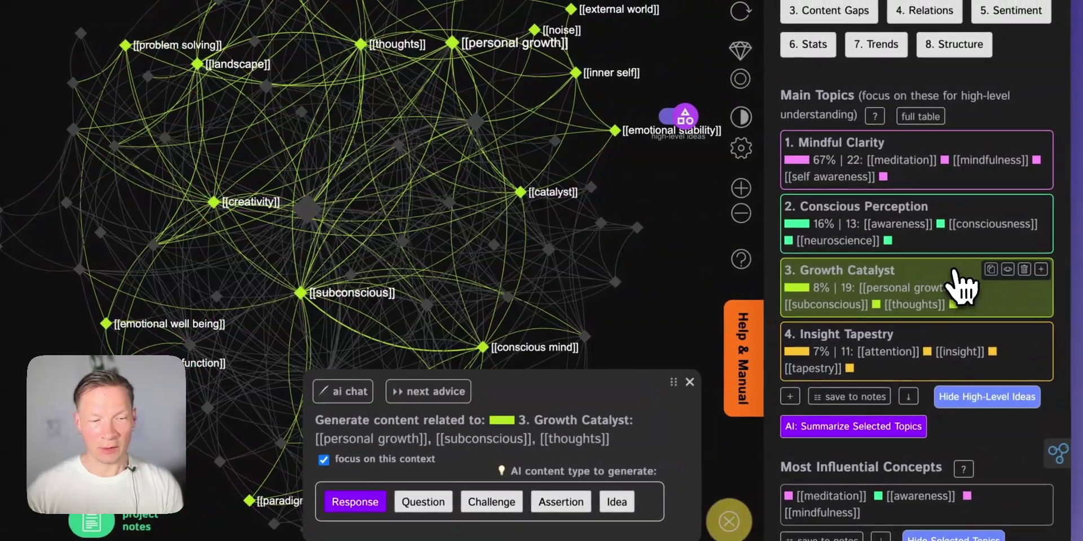
left_click(959, 288)
left_click(957, 289)
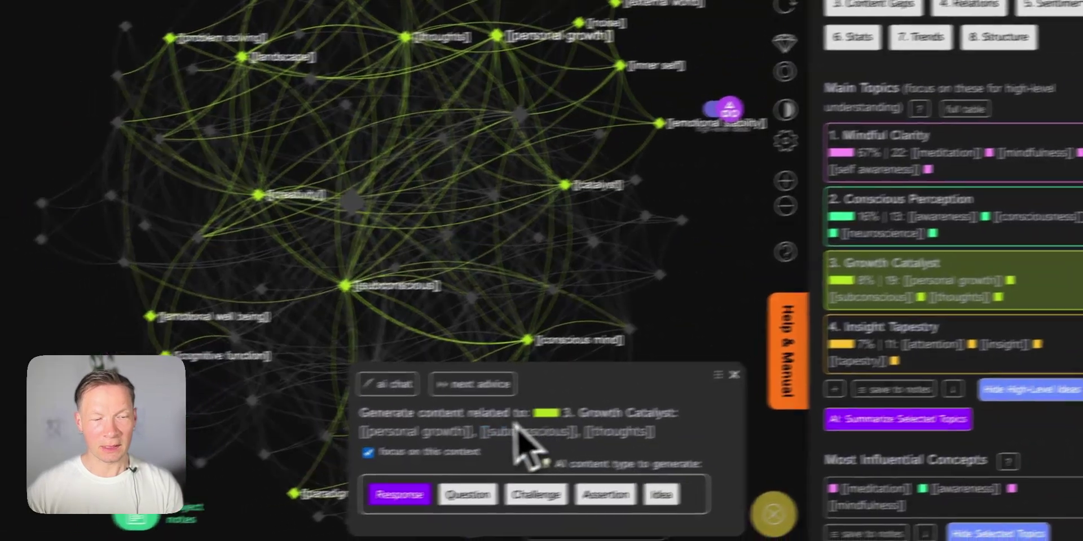
Step: Generate the Growth Catalyst AI response, close it, and clear the topic focus
left_click(414, 495)
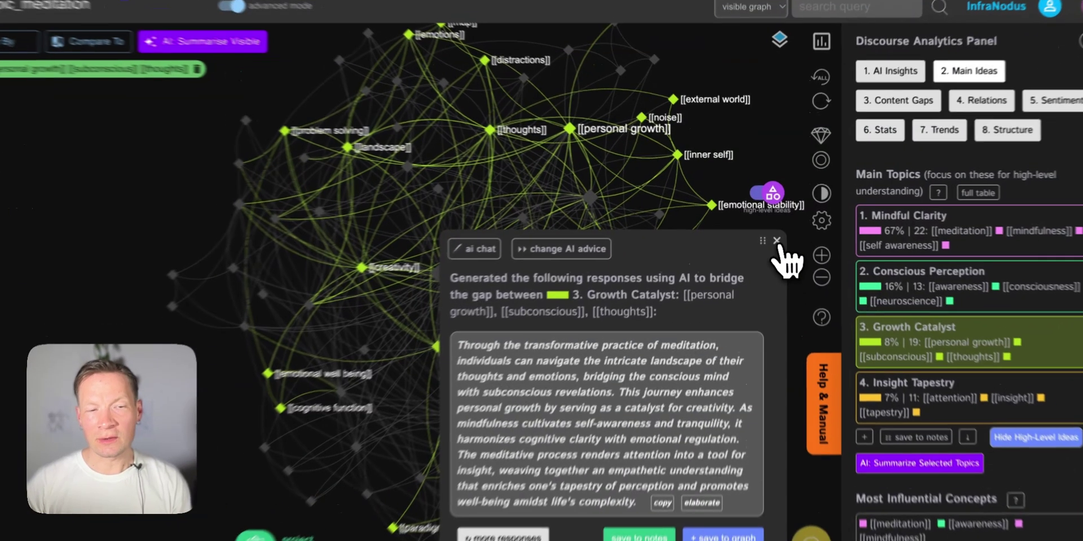
left_click(775, 233)
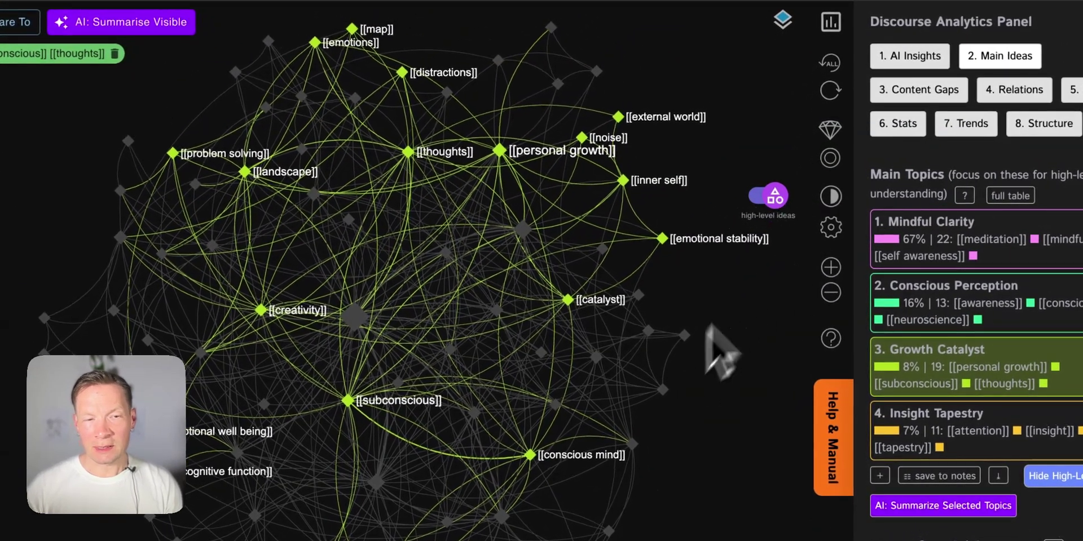
left_click(837, 63)
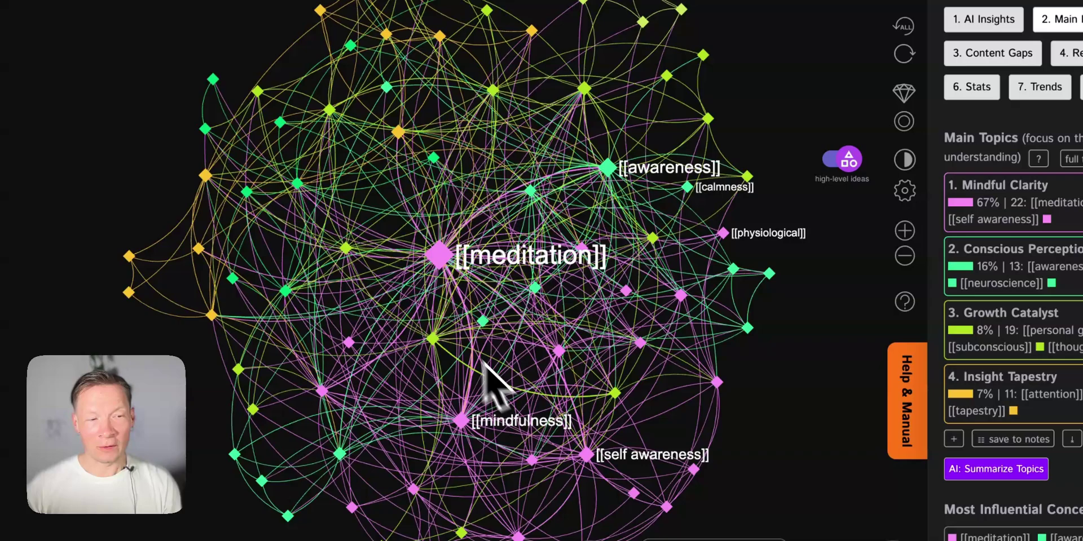
Step: Hide the meditation, awareness, mindfulness and emotional regulation nodes from the graph
left_click(440, 263)
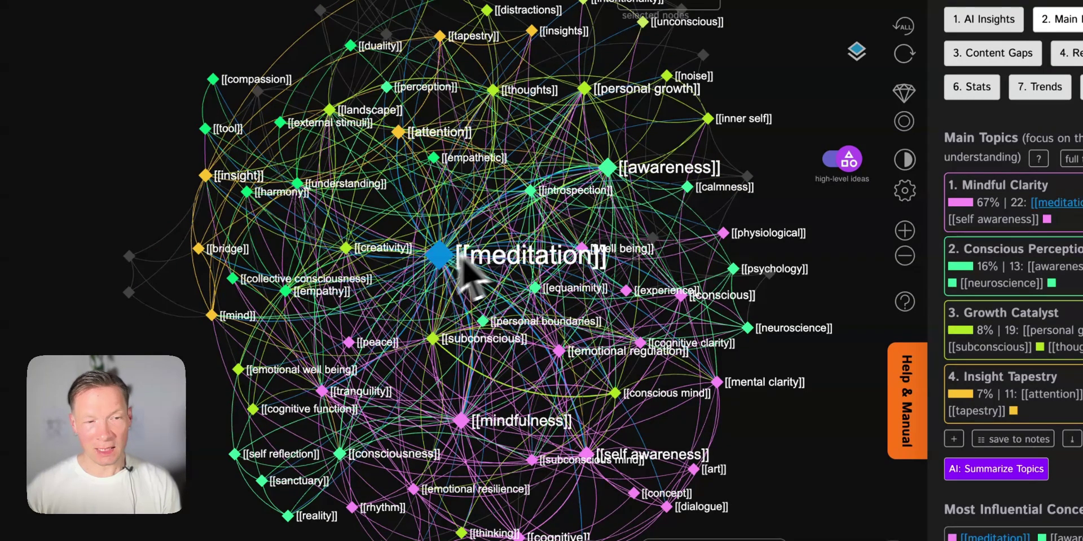
left_click(619, 173)
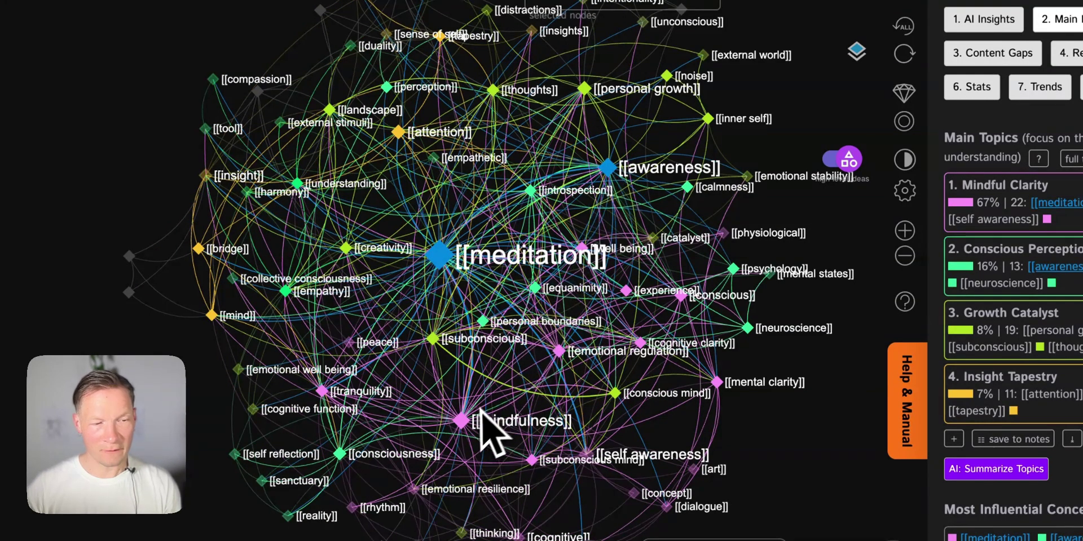
left_click(462, 420)
left_click(559, 352)
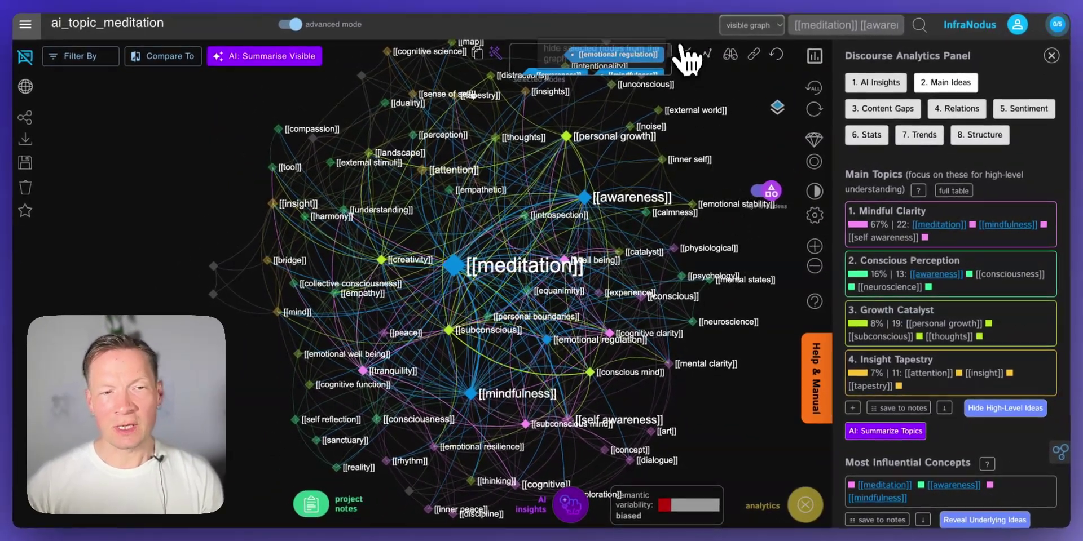
left_click(684, 55)
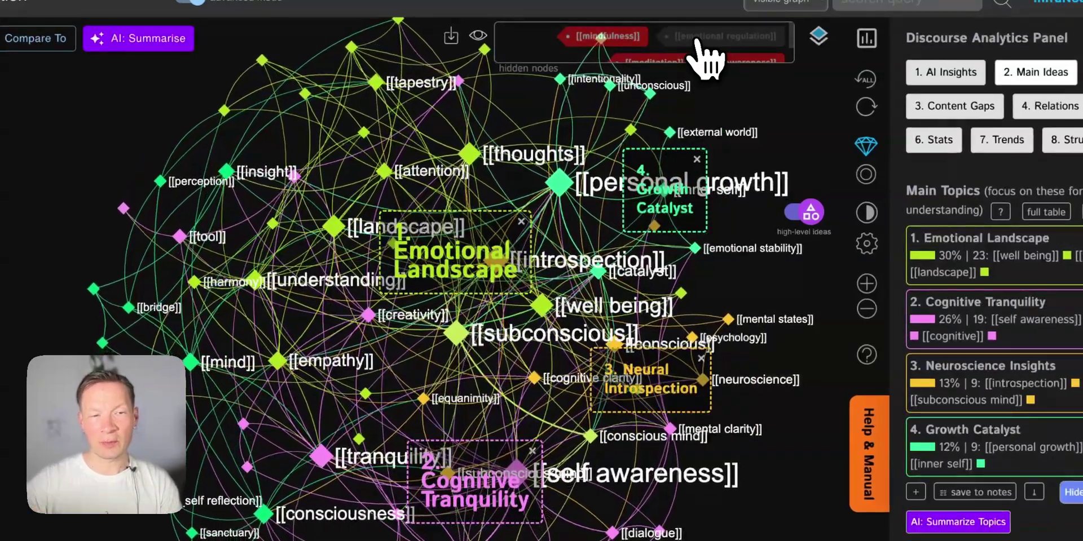
Step: Turn off AI topic labels and select the [[empathy]] concept
left_click(804, 213)
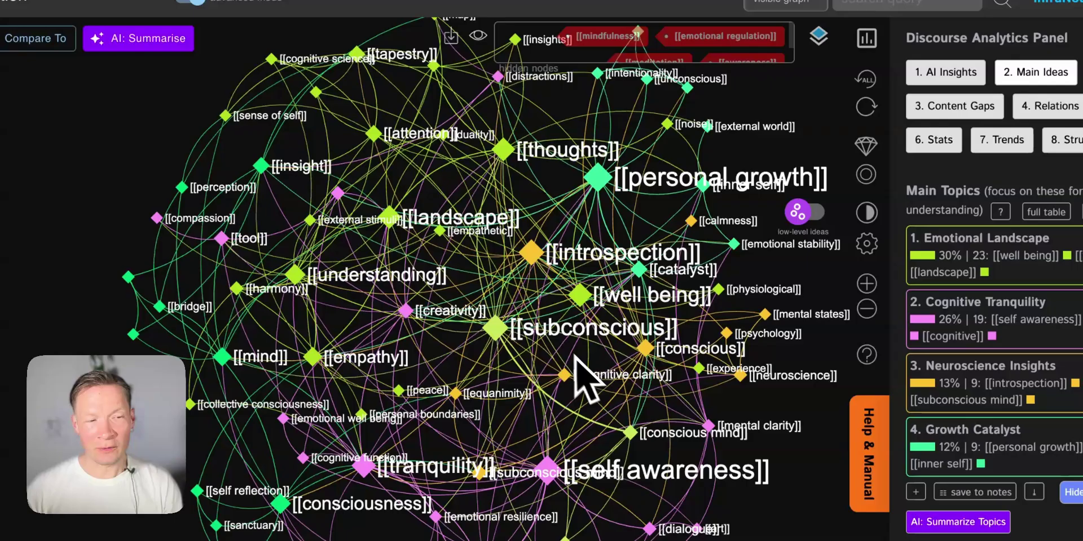
scroll(500, 374, "up", 5)
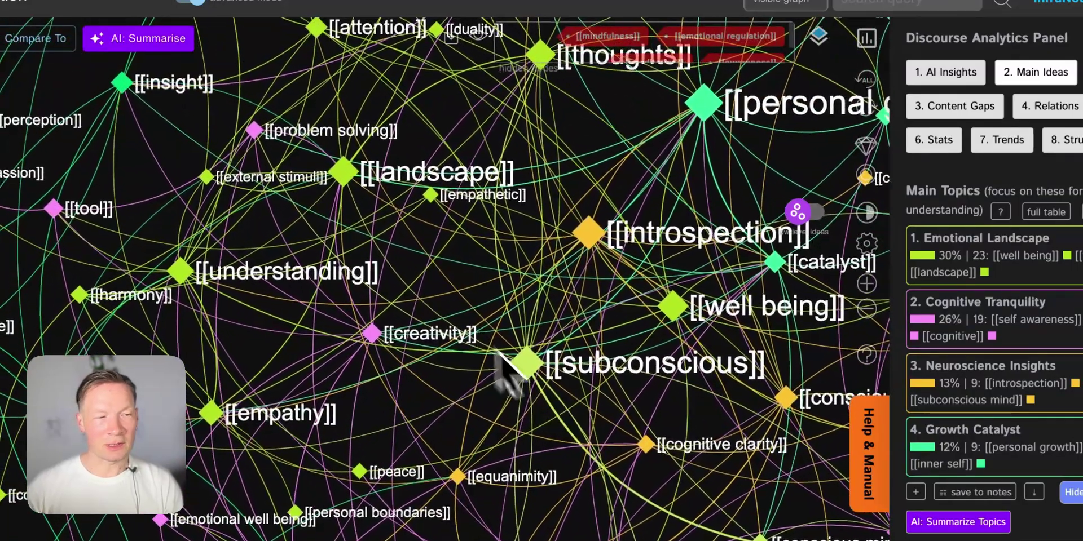
left_click(431, 433)
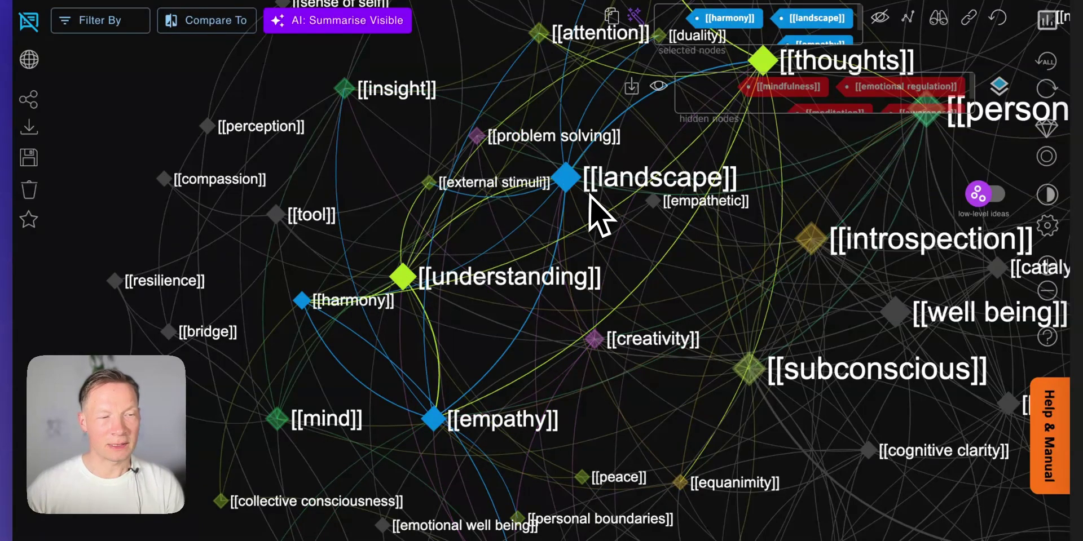
Step: Show statements for empathy and harmony, dropping [[landscape]] from the selection
left_click_drag(589, 194, 597, 260)
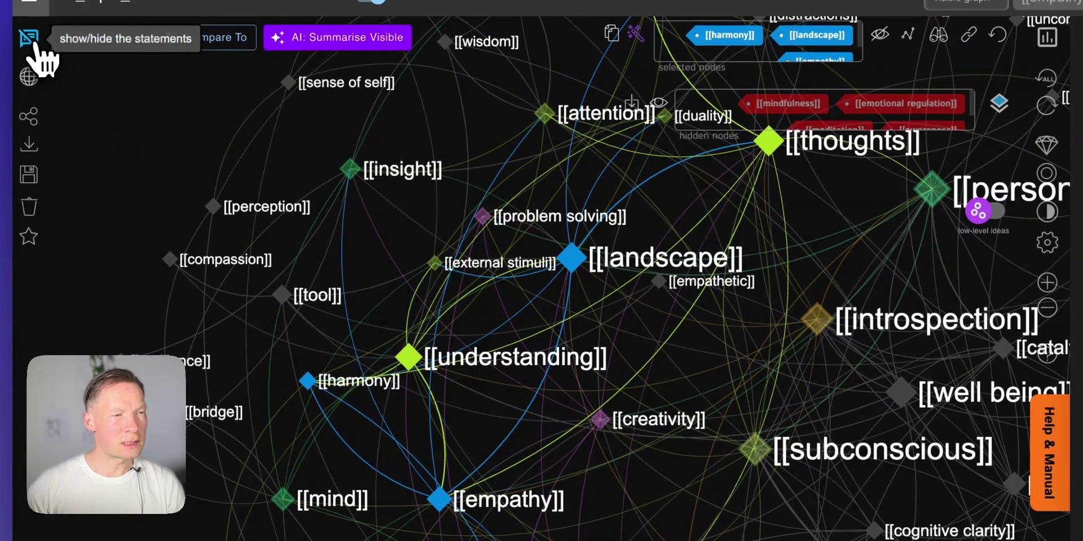
left_click(29, 21)
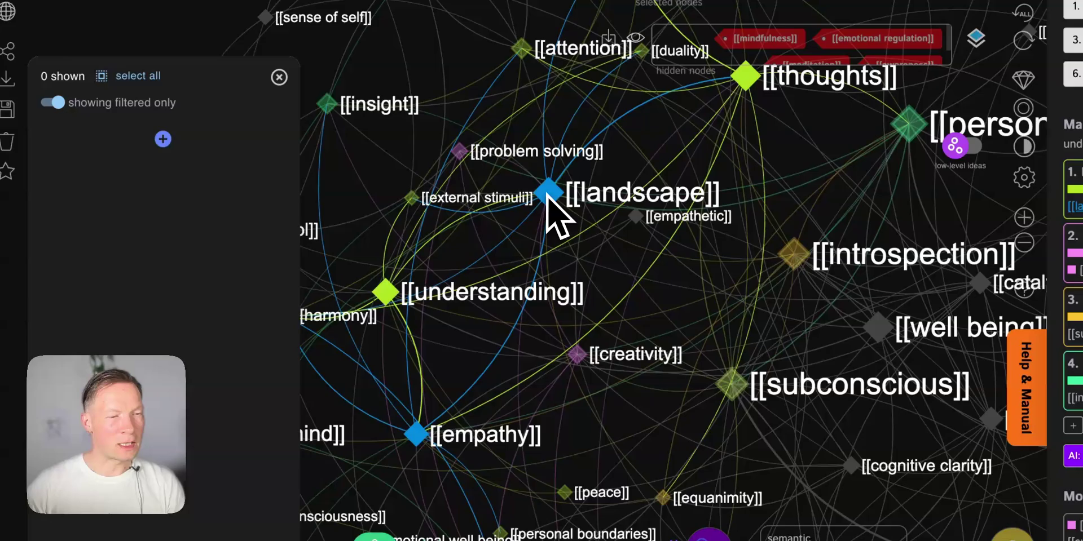
left_click(547, 194)
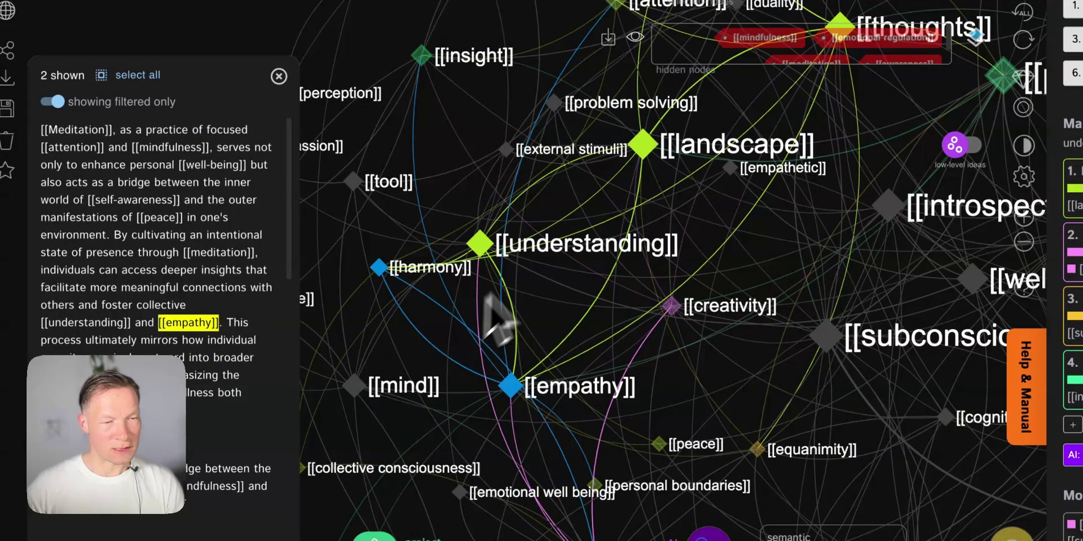
scroll(169, 254, "down", 2)
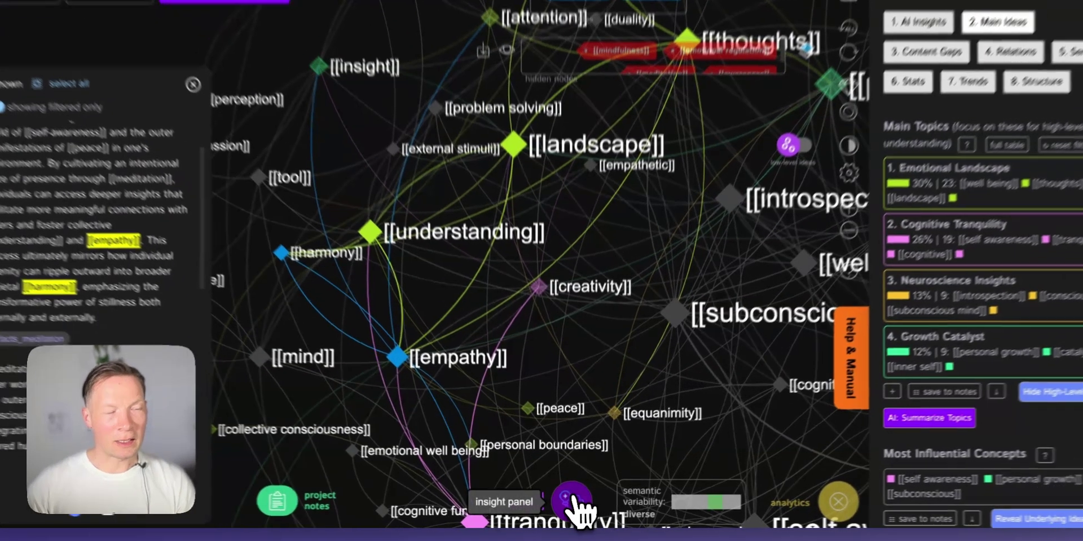
Step: Generate an AI passage bridging empathy and harmony, read it, then close it
left_click(570, 503)
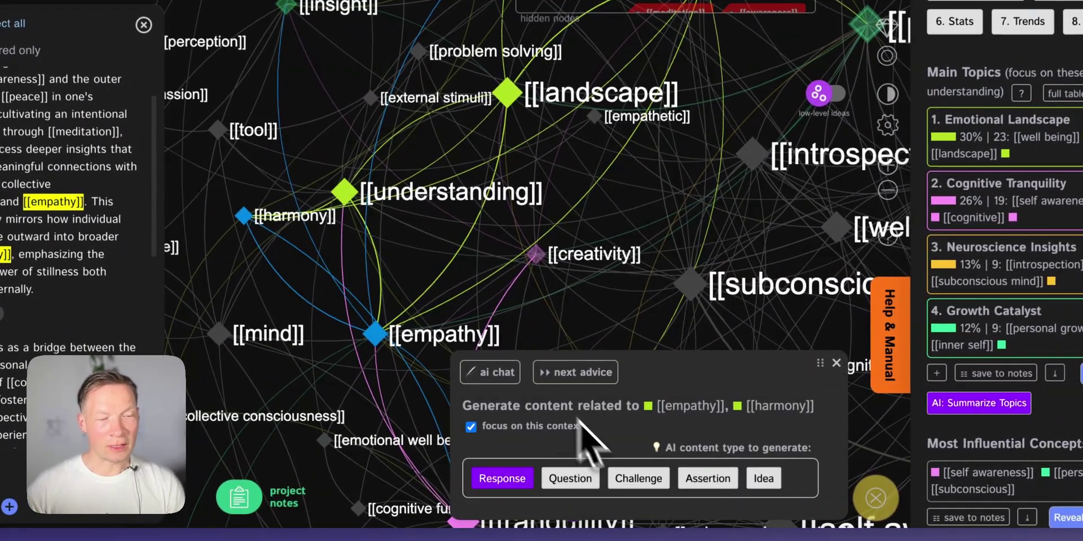
left_click(530, 480)
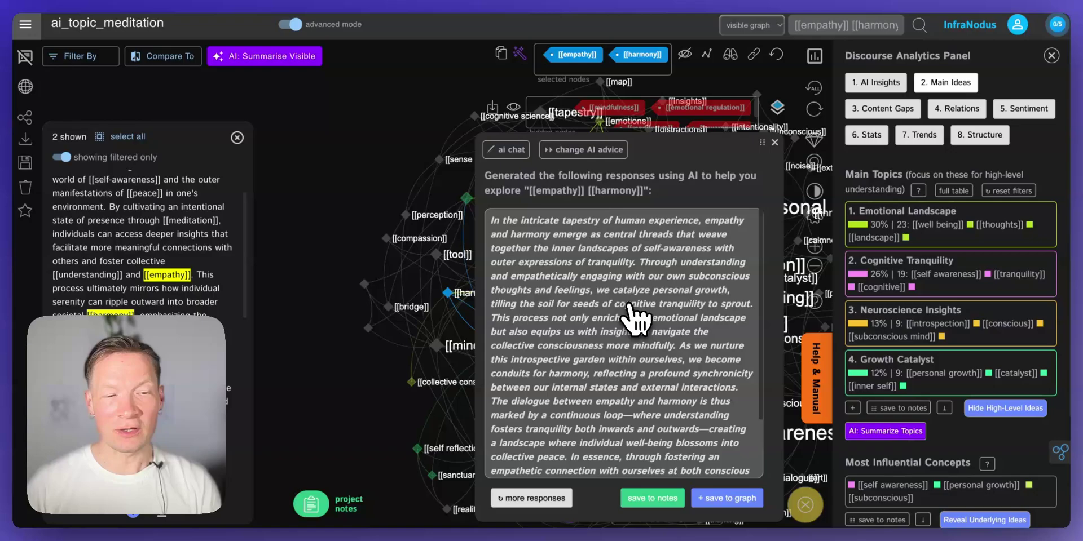
scroll(643, 394, "down", 3)
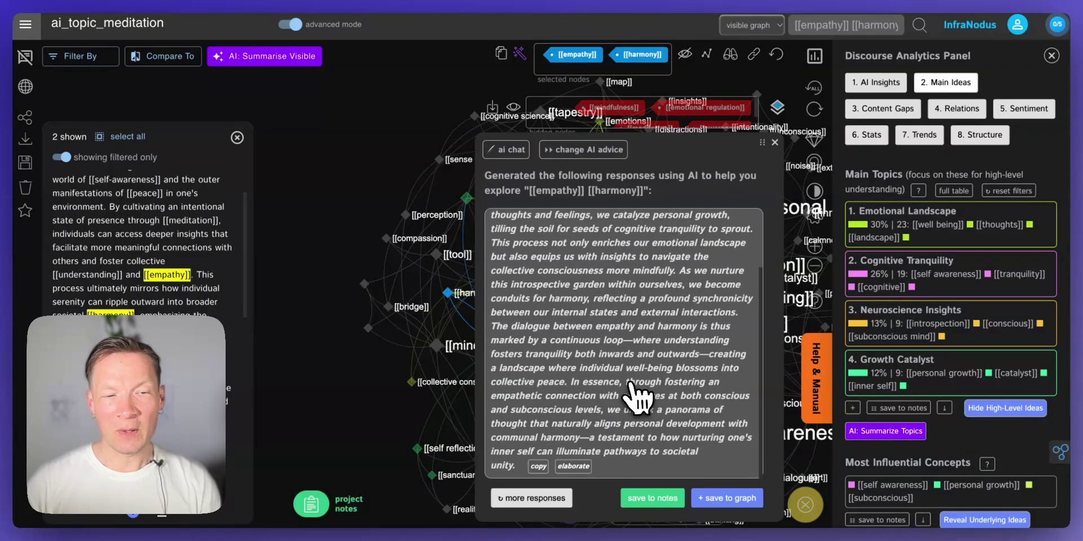
scroll(669, 330, "up", 3)
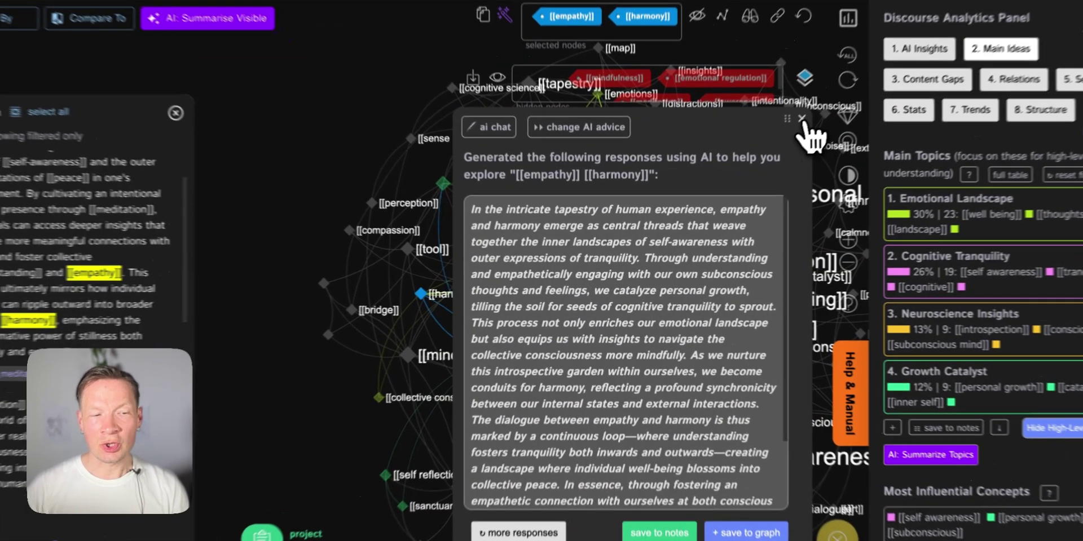
left_click(774, 142)
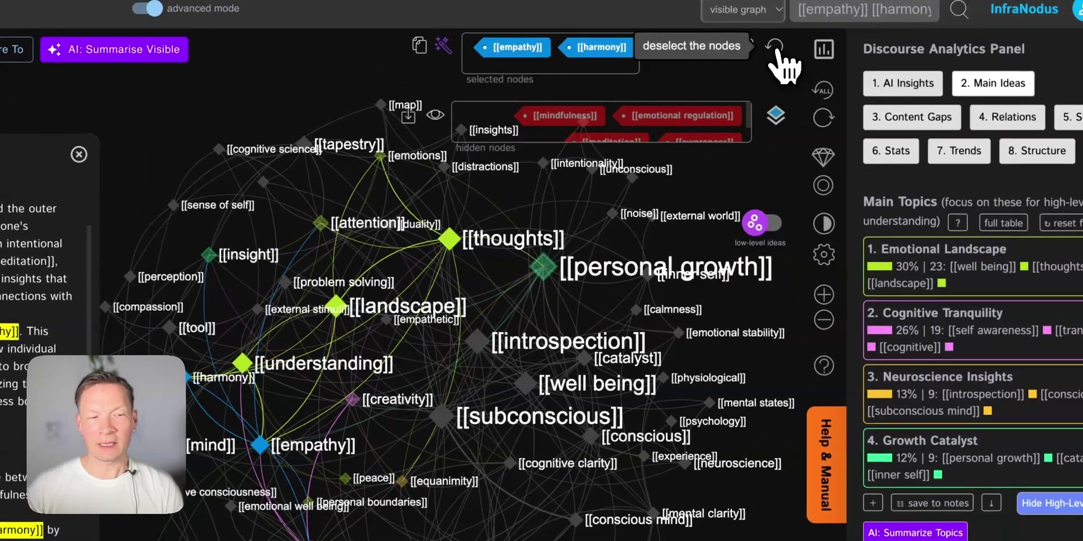
Step: Deselect all nodes and recentre the full meditation graph in view
left_click(776, 49)
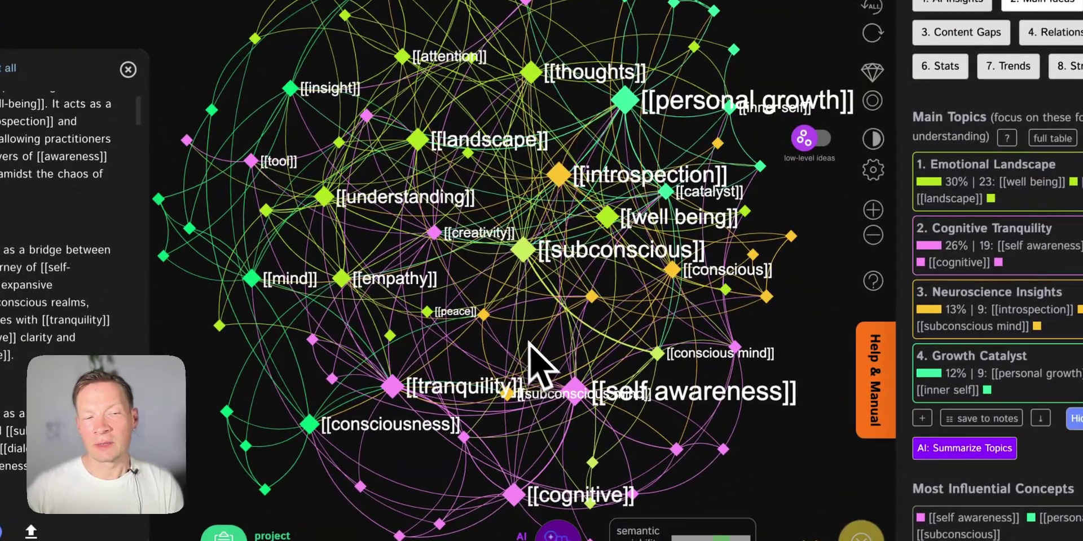
left_click_drag(546, 335, 523, 350)
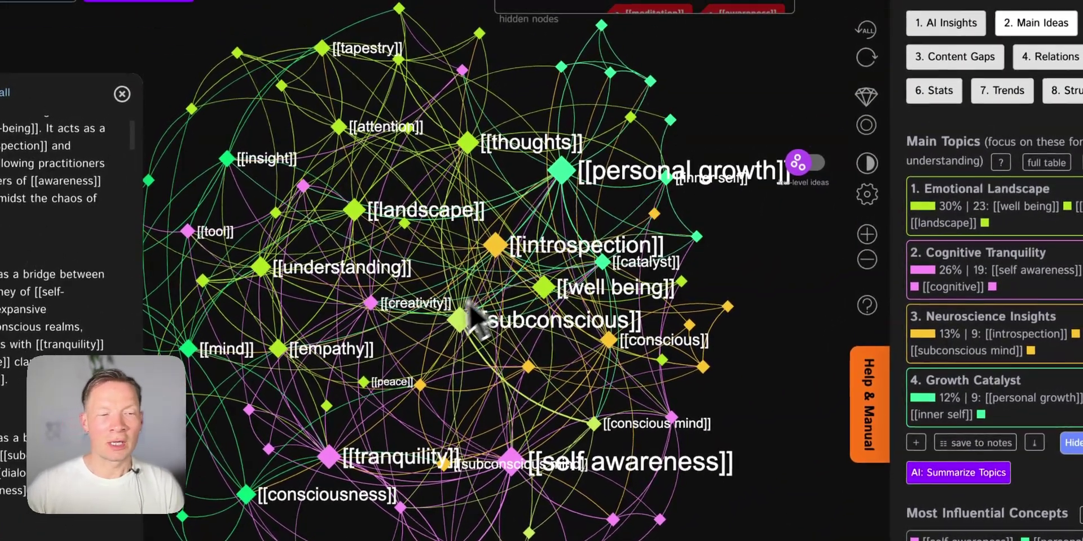
mouse_move(471, 304)
left_mouse_down()
mouse_move(544, 347)
mouse_move(495, 297)
left_mouse_up()
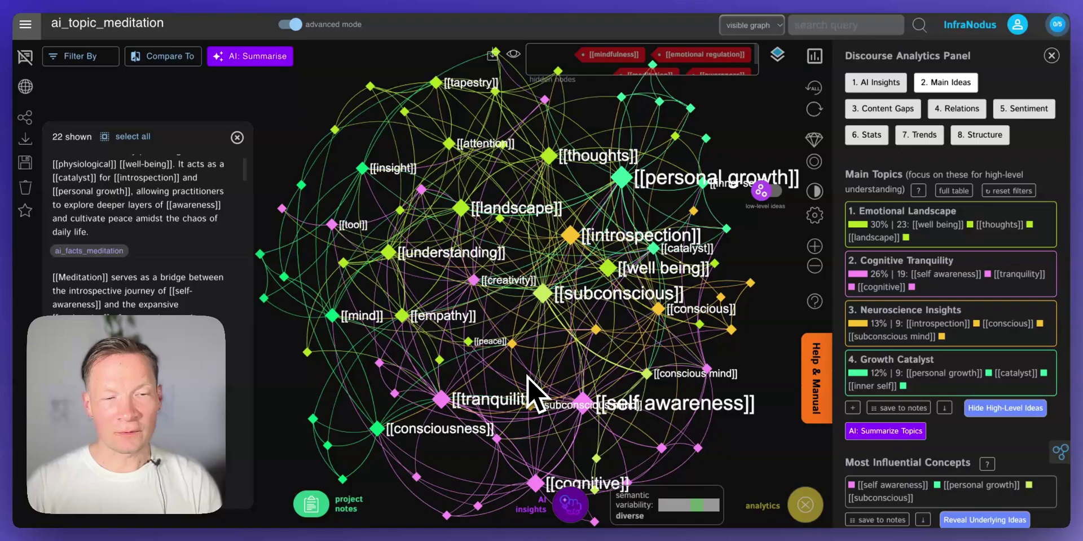
Step: Generate AI text bridging Growth Catalyst and Neuroscience Insights, then dismiss it unsaved
left_click(569, 503)
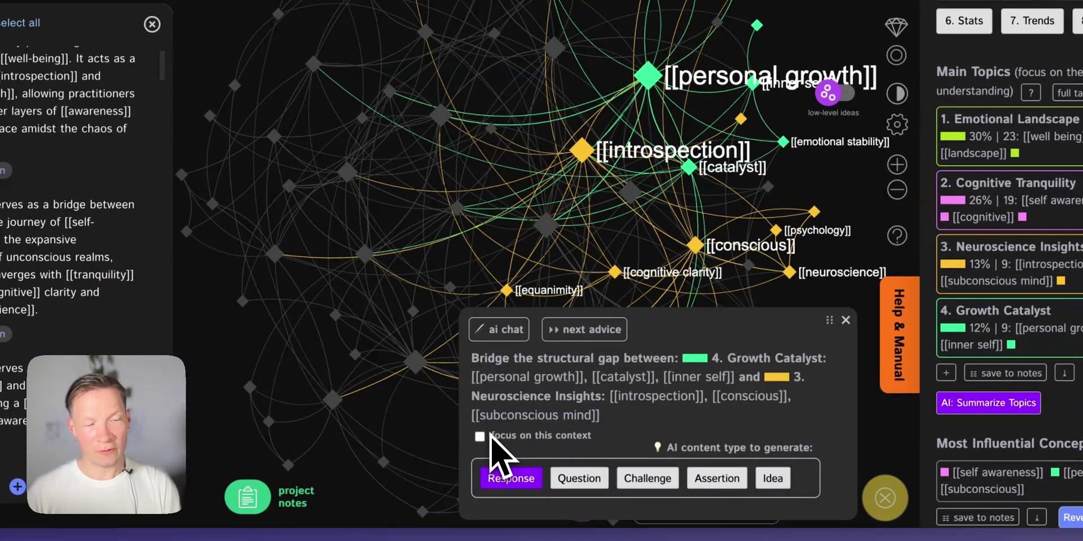
left_click(514, 479)
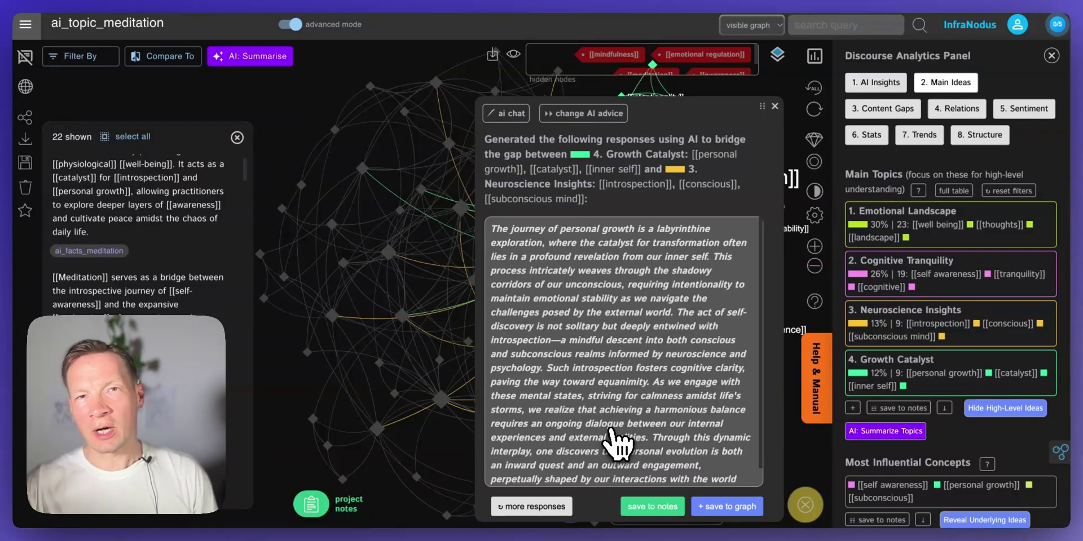
scroll(617, 443, "down", 5)
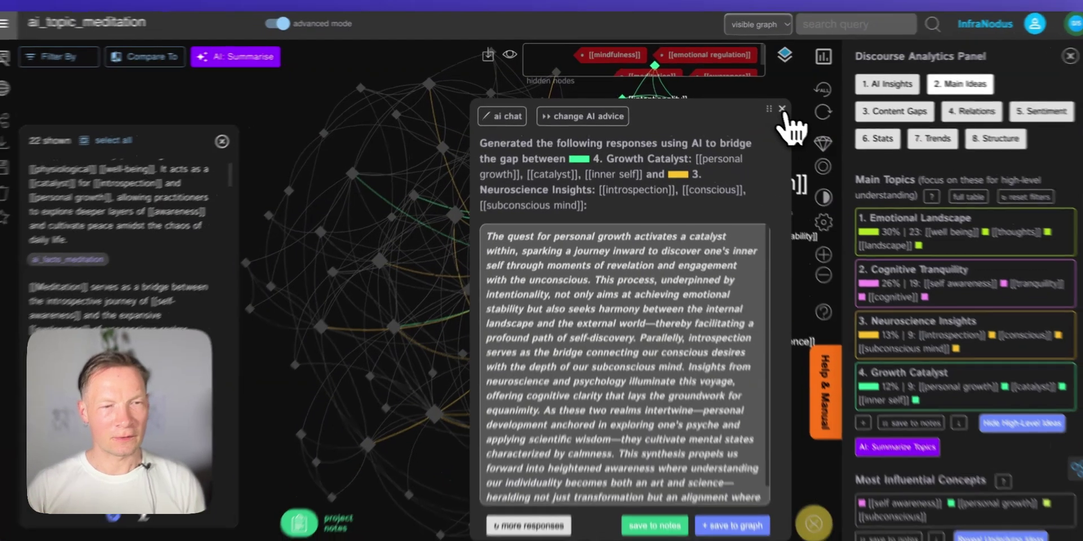
left_click(775, 106)
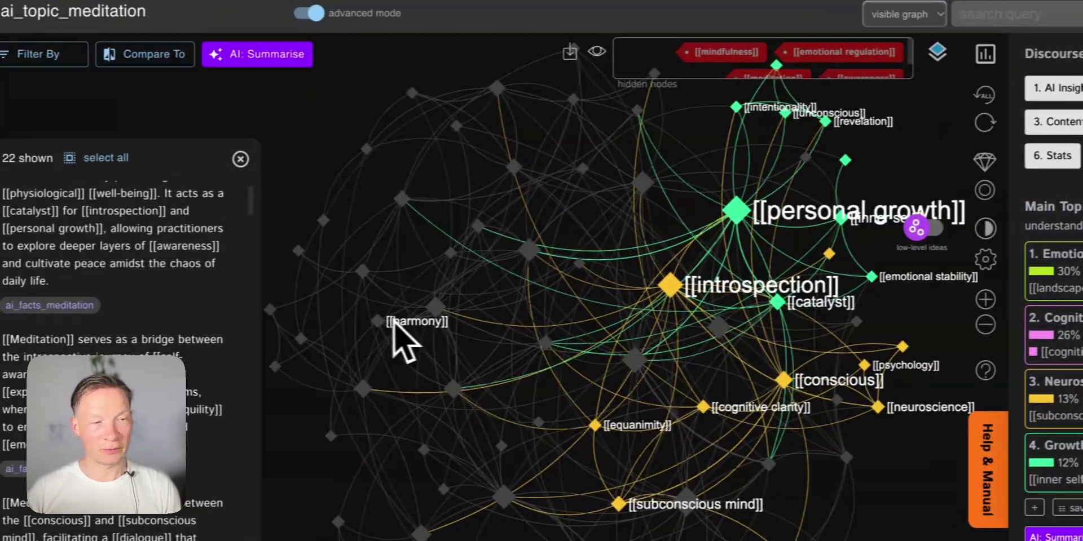
left_click_drag(395, 324, 358, 348)
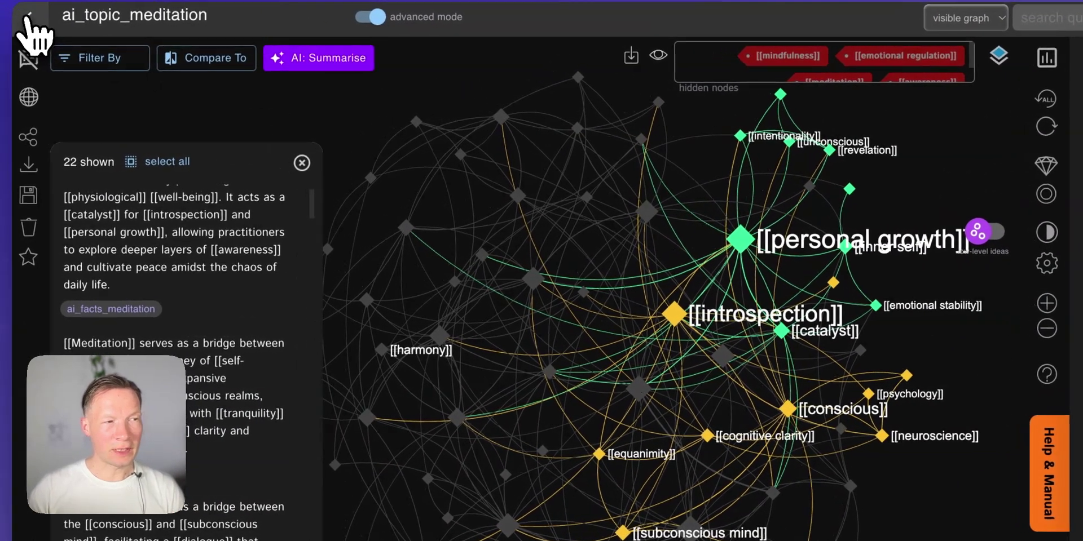
Step: Go to Apps, start Brainstorm Ideas, and show the AI-generated content sources
left_click(27, 18)
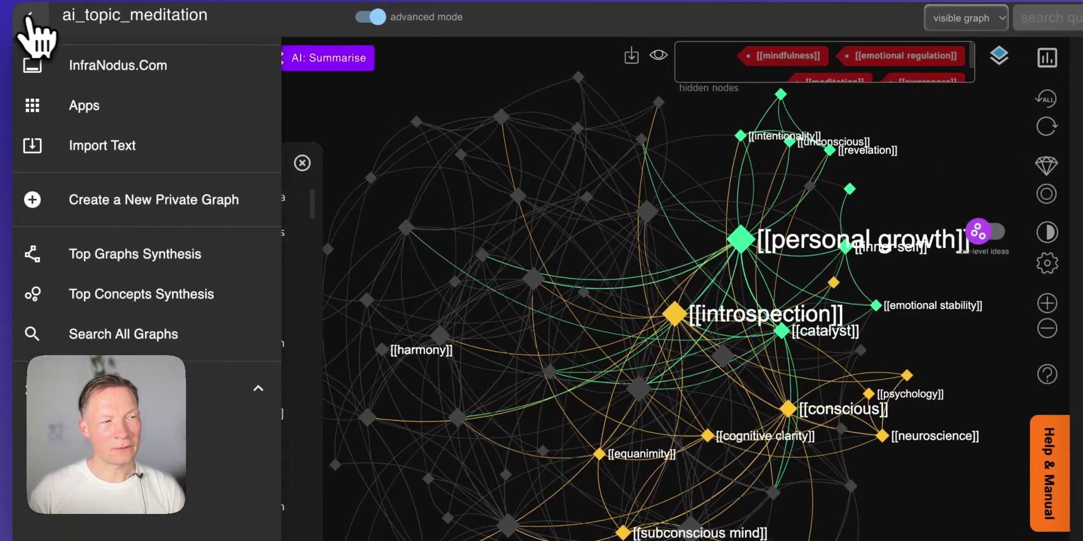
left_click(83, 105)
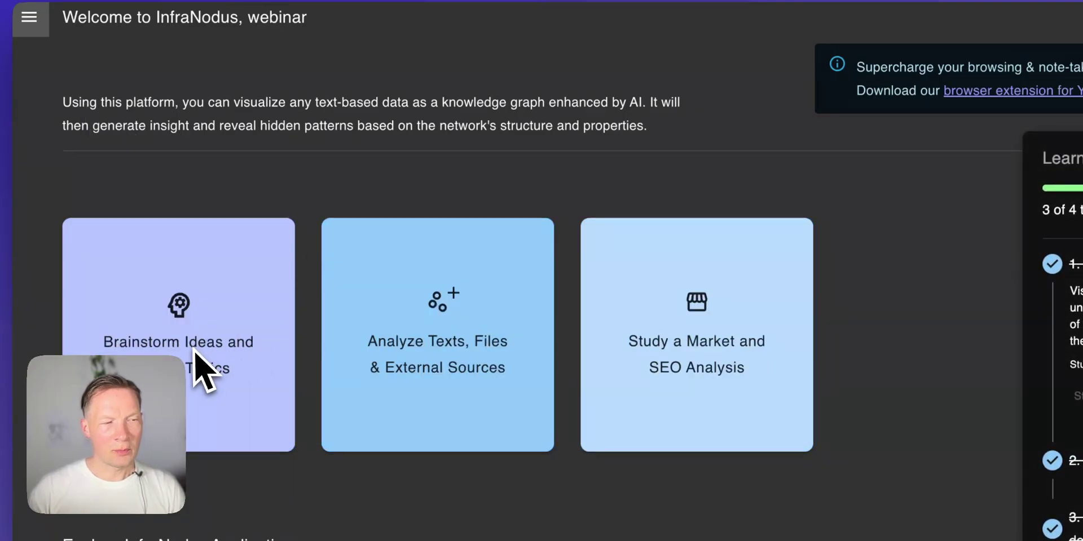
left_click(207, 343)
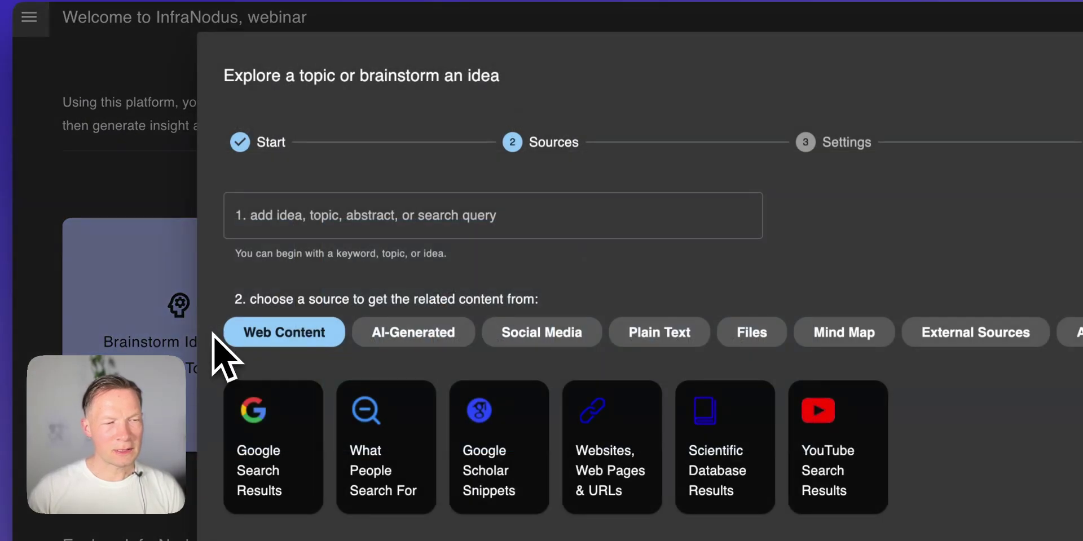
left_click(397, 342)
scroll(349, 383, "down", 2)
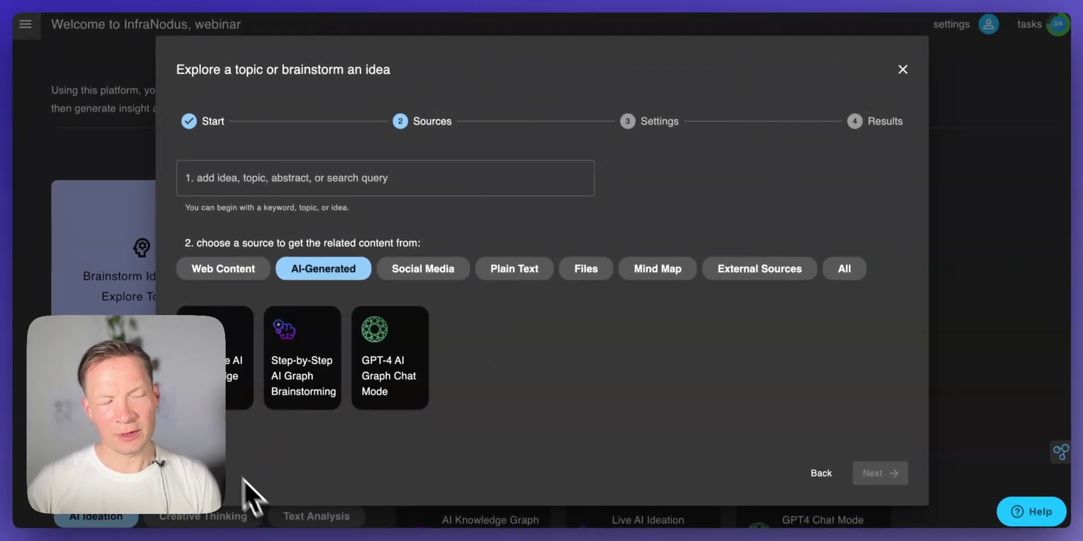
mouse_move(287, 395)
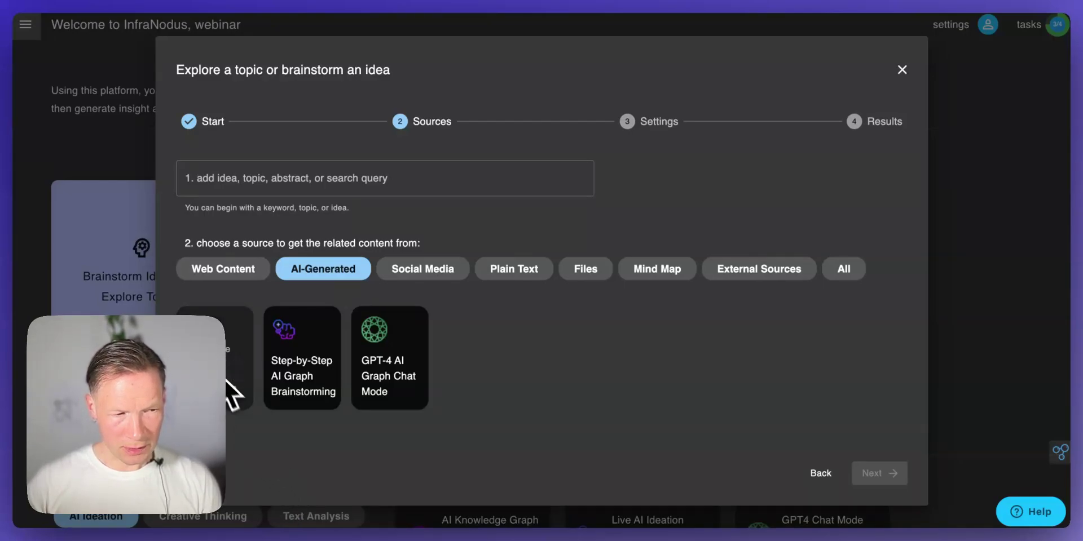
Step: Generate an AI knowledge graph on meditation named ai_topic_meditation2 and visualize it
left_click(220, 181)
type("meditation")
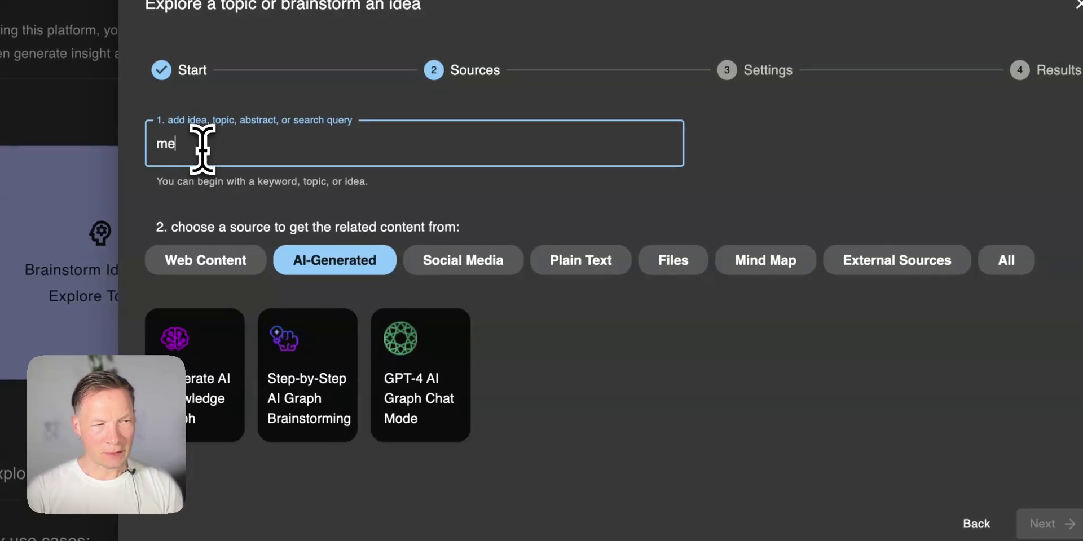
left_click(213, 392)
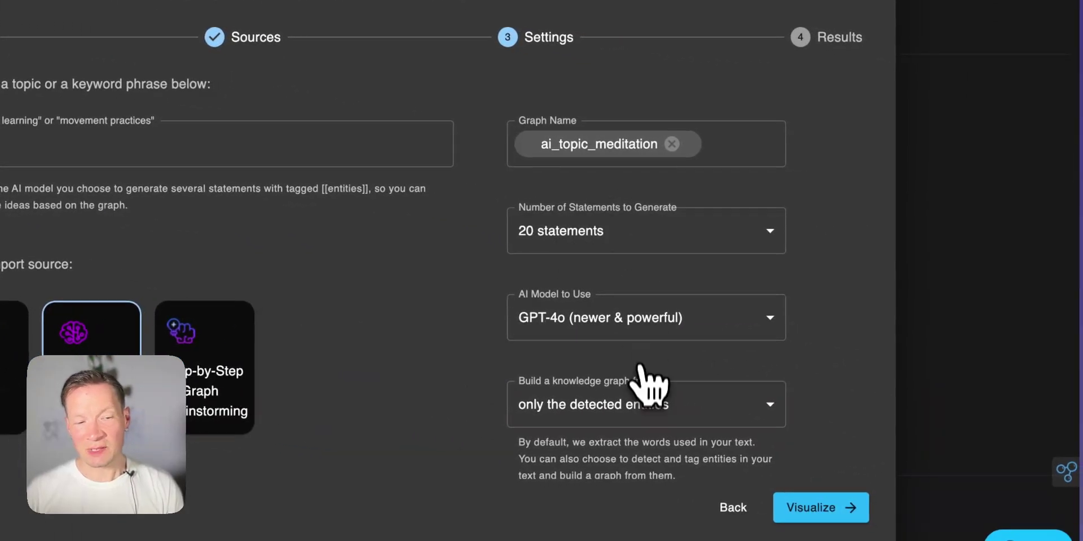
left_click(643, 152)
type("2")
key("Return")
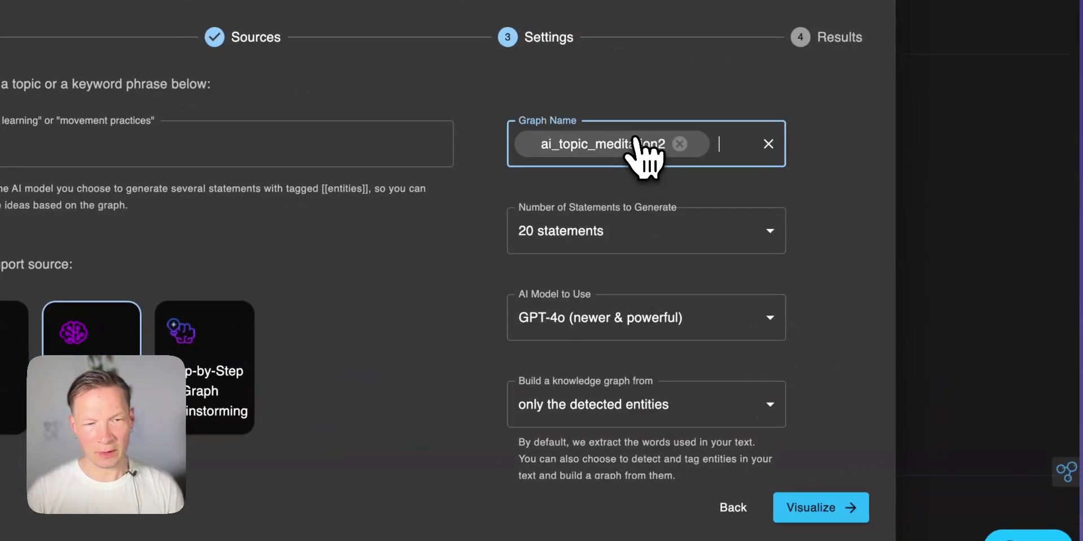
left_click(817, 506)
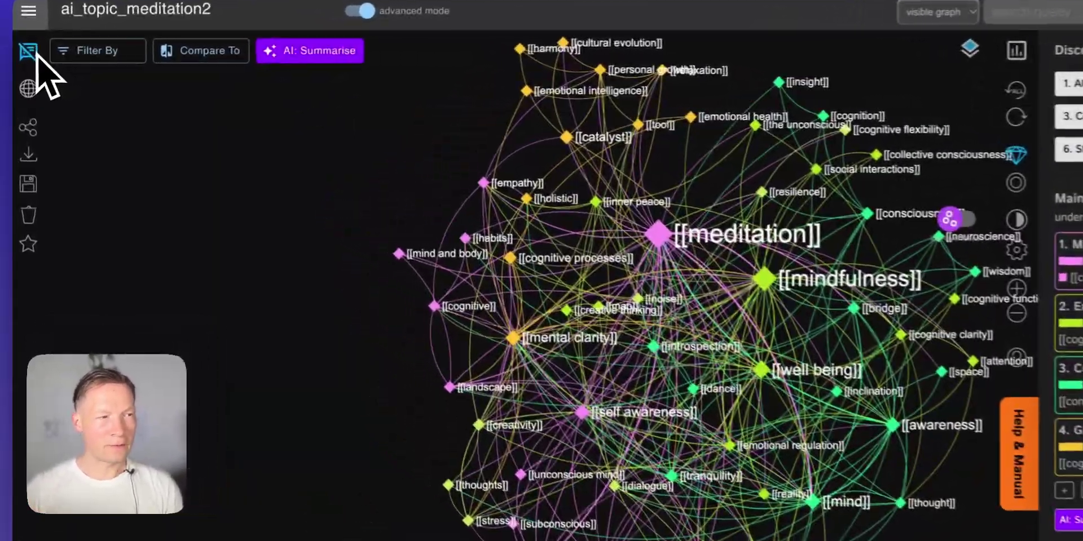
left_click(35, 54)
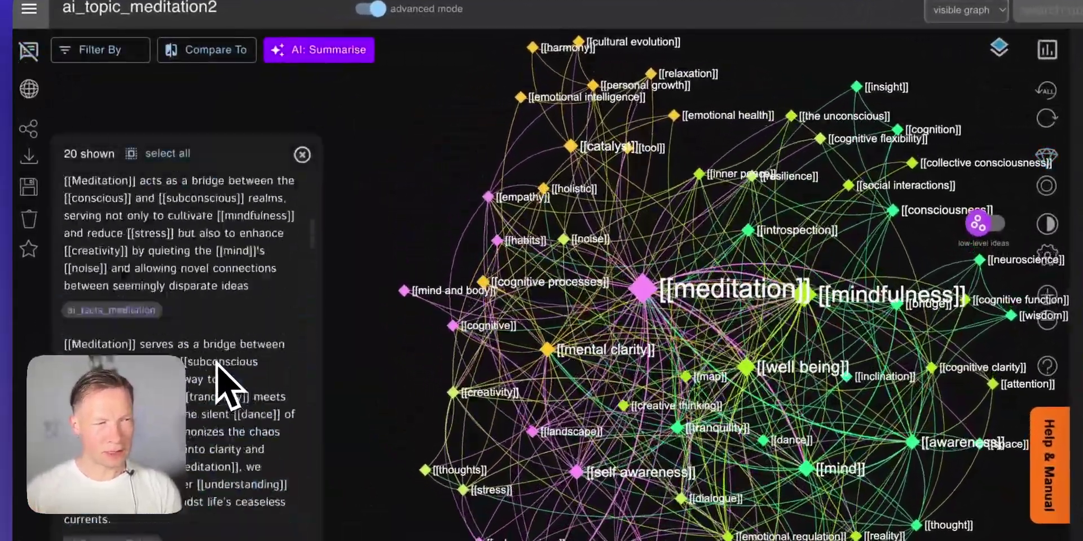
left_click(302, 155)
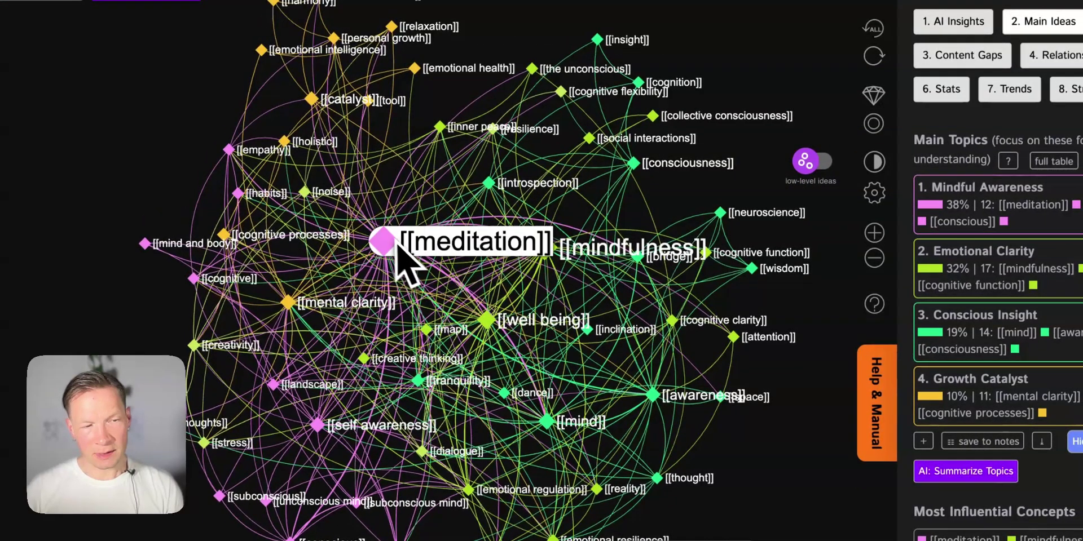
left_click_drag(507, 396, 553, 373)
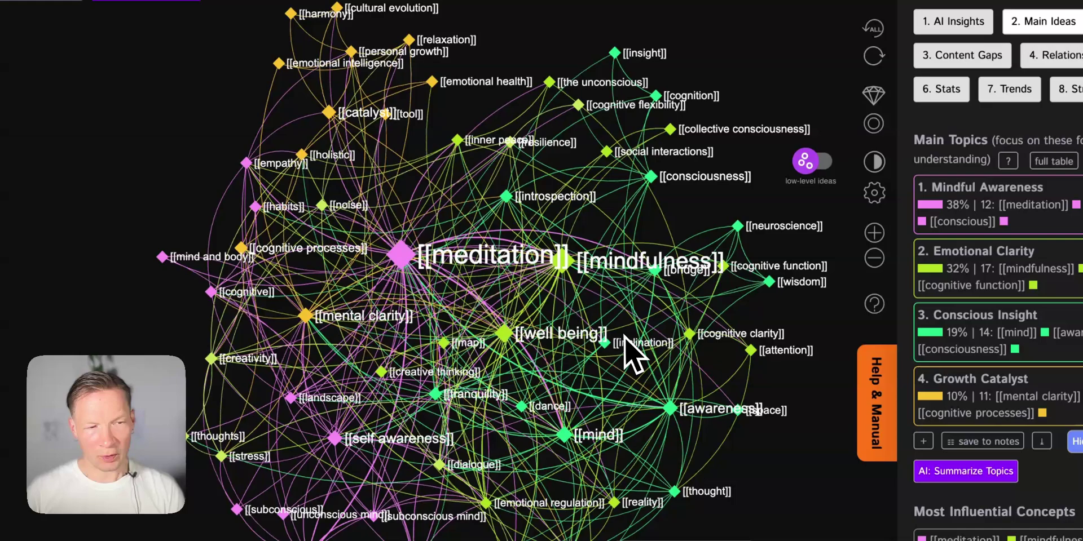
Step: Trial-select meditation, well being and mental clarity, then preview the Mindful Awareness and Emotional Clarity topics
left_click(411, 263)
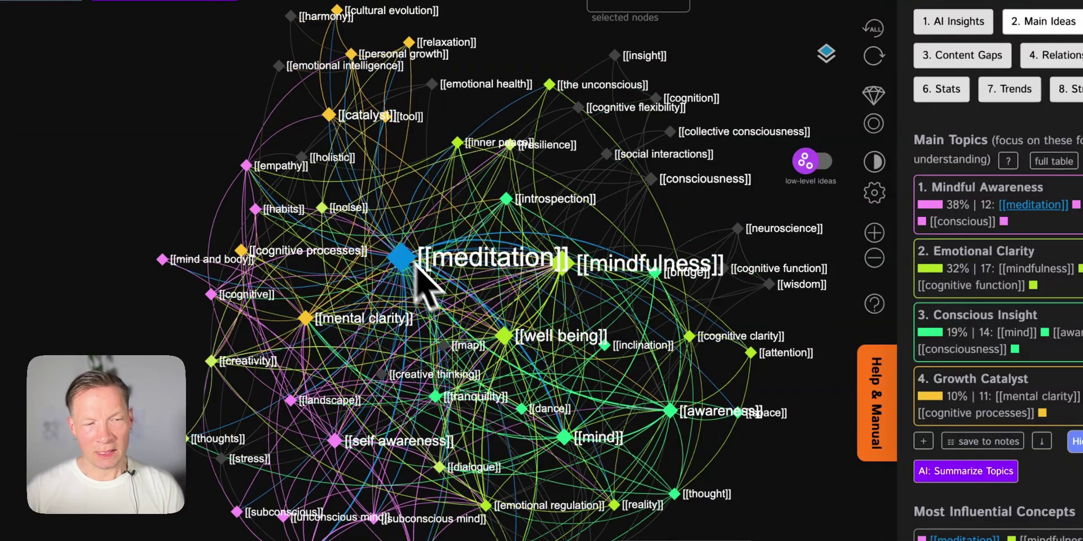
left_click(503, 336)
left_click(306, 319)
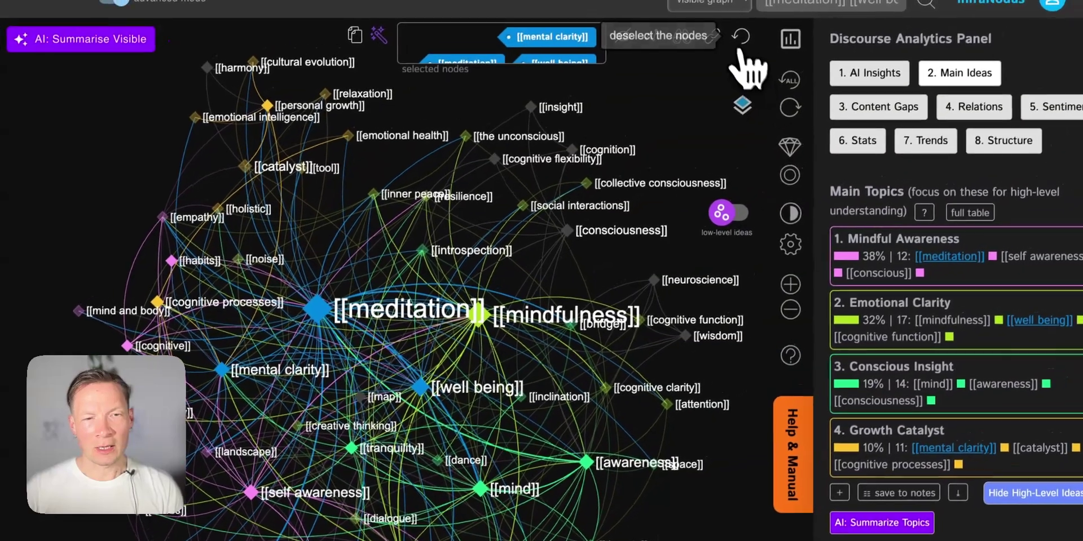
left_click(826, 45)
left_click(872, 243)
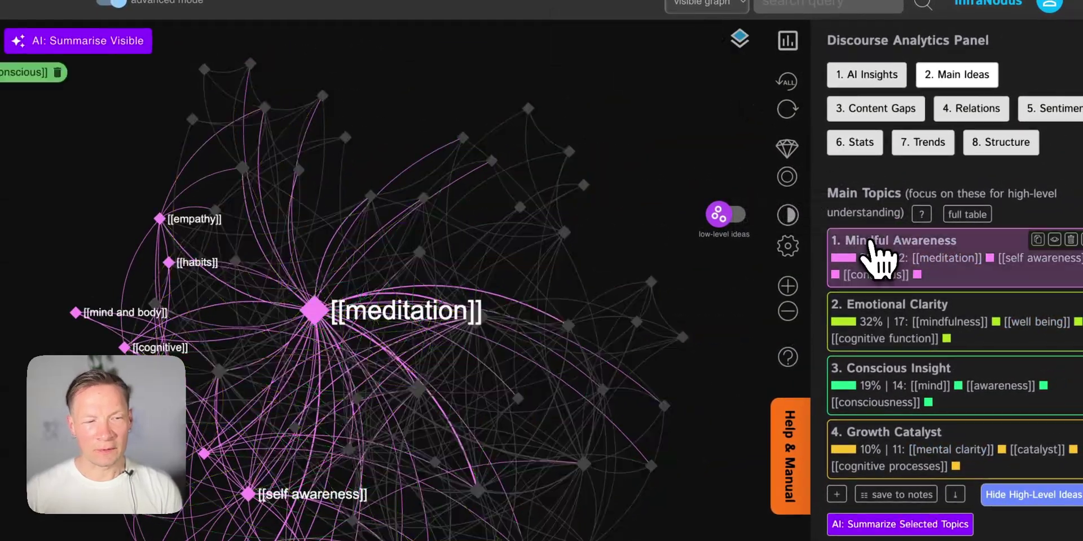
left_click(871, 243)
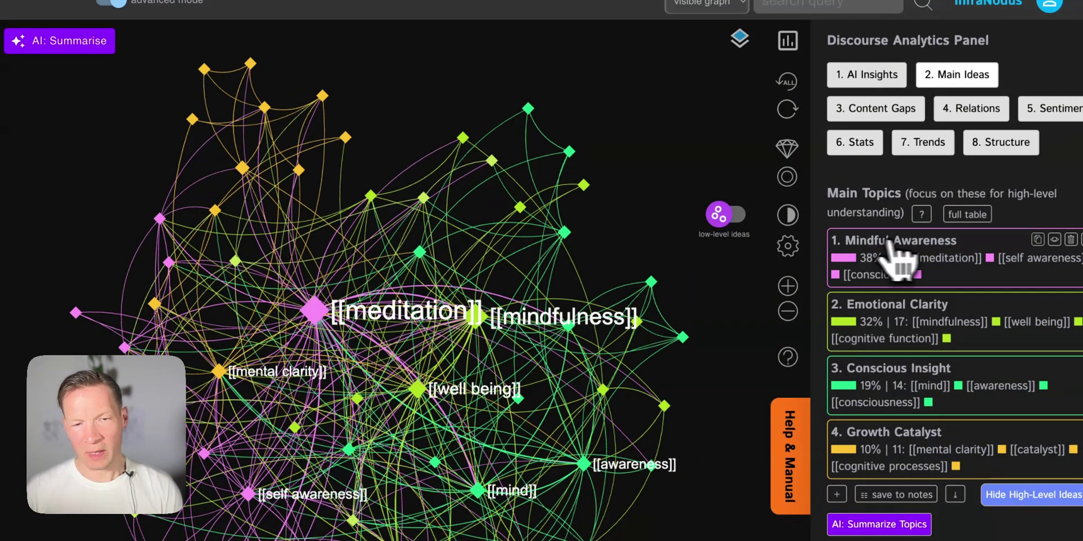
left_click(906, 322)
left_click(906, 321)
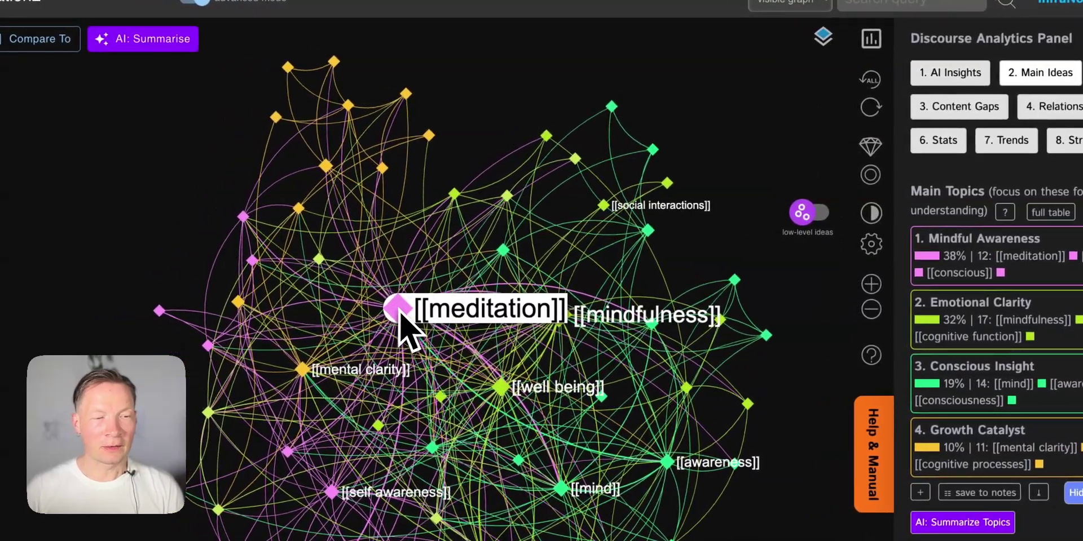
Step: Hide the [[meditation]], [[mindfulness]] and [[well being]] nodes from the graph
left_click(400, 311)
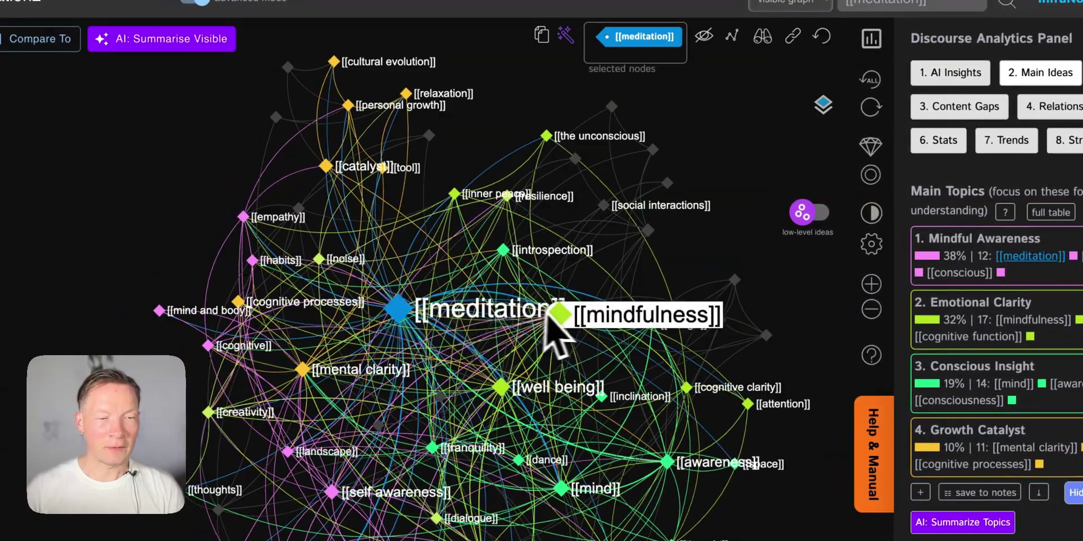
left_click(560, 315)
left_click(501, 387)
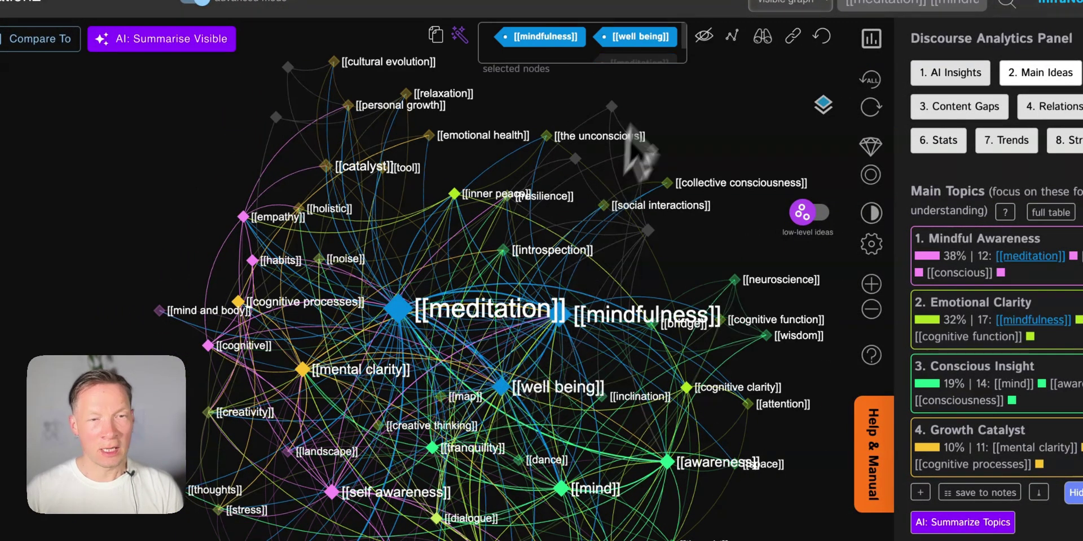
left_click(704, 35)
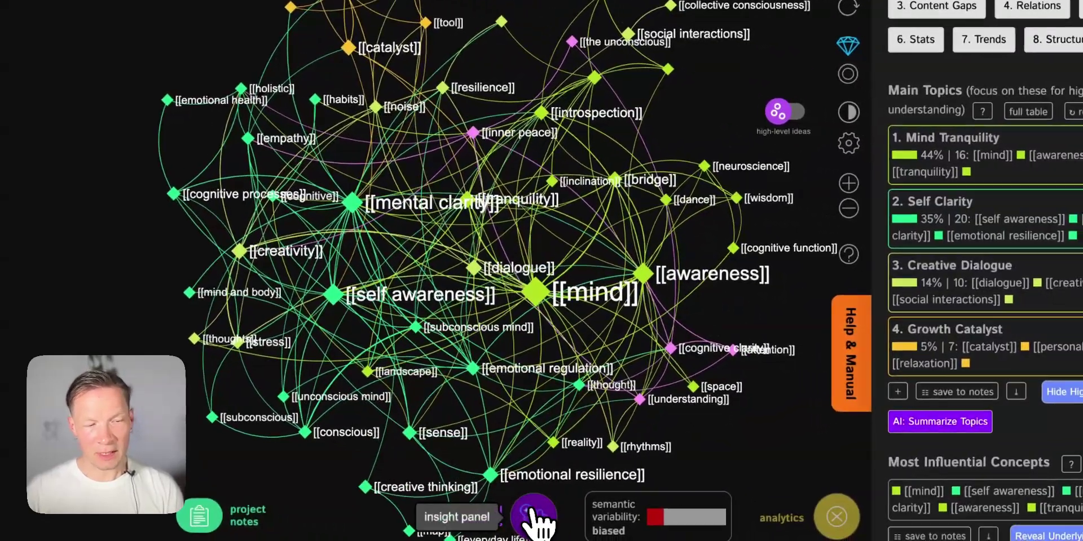
Step: Generate an AI response bridging Growth Catalyst and Creative Dialogue, then discard it
left_click(608, 524)
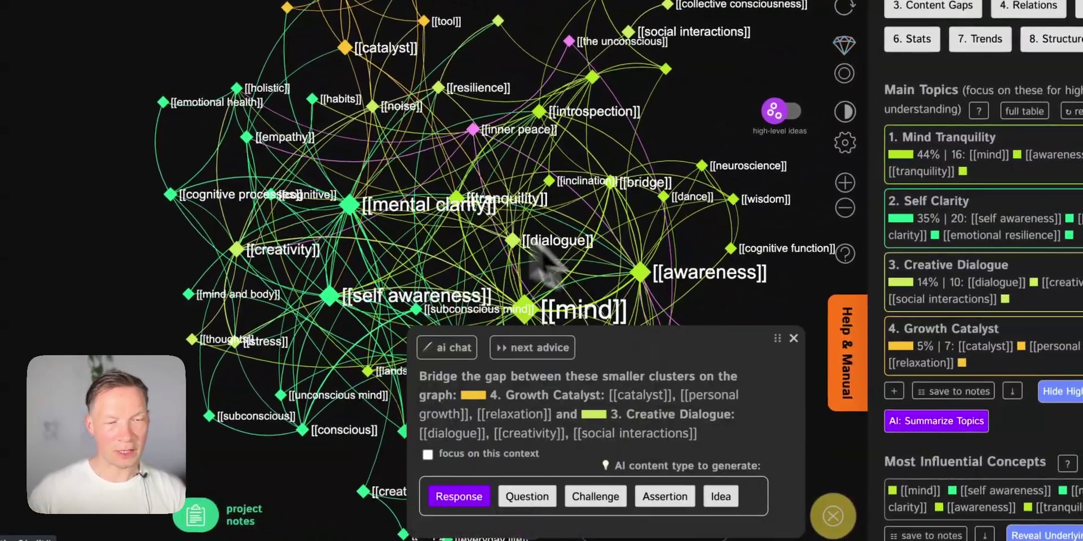
left_click(479, 497)
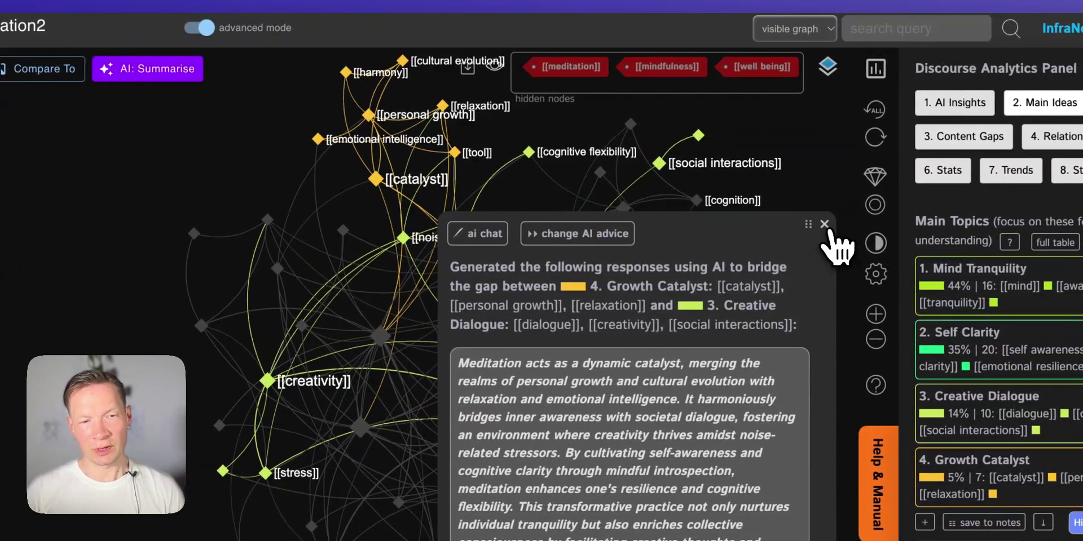
left_click(825, 224)
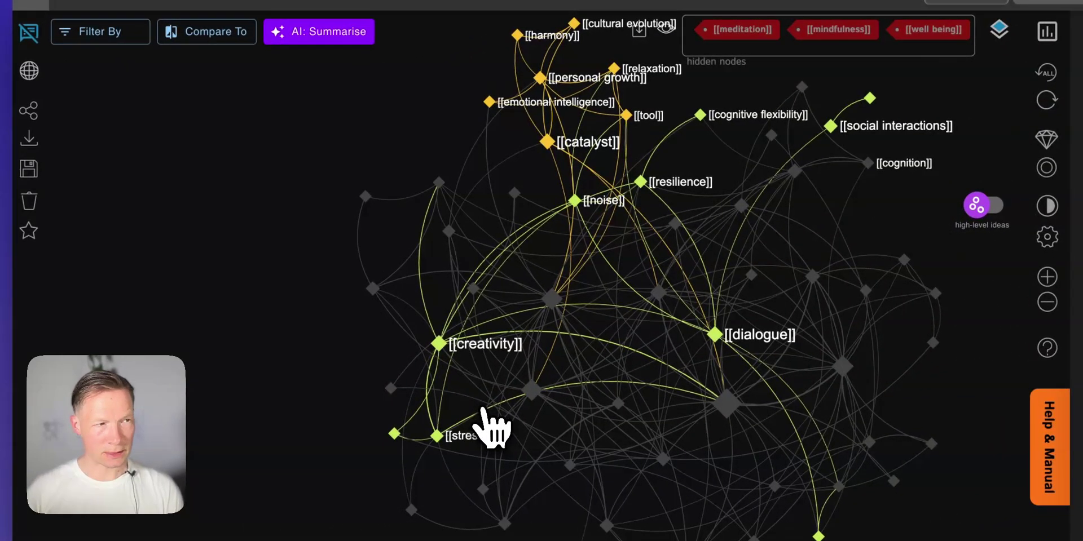
Step: Create a Step-by-Step AI Graph Brainstorming graph seeded with 'meditation' via Apps > Brainstorm Ideas
left_click(28, 14)
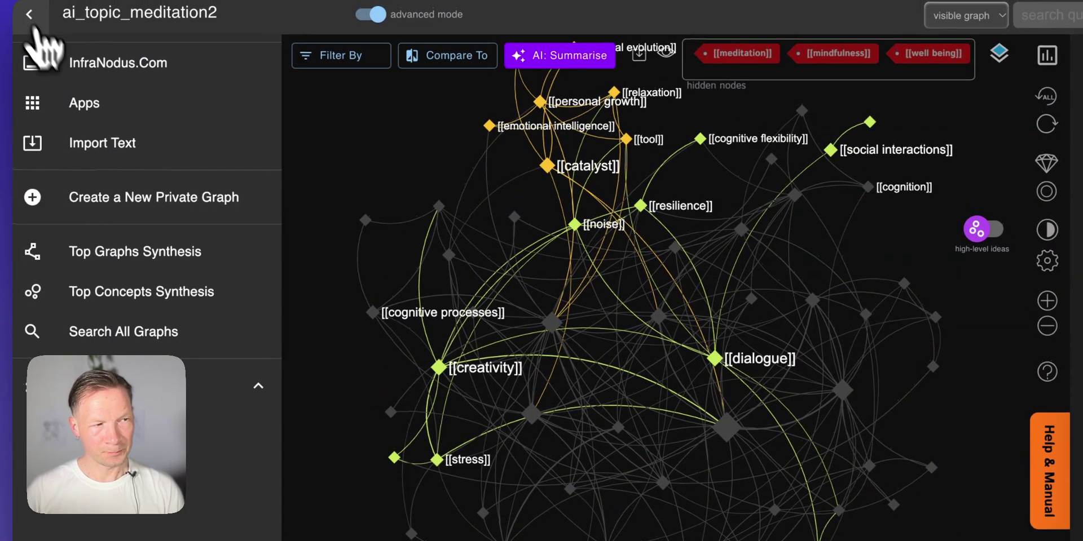
left_click(74, 105)
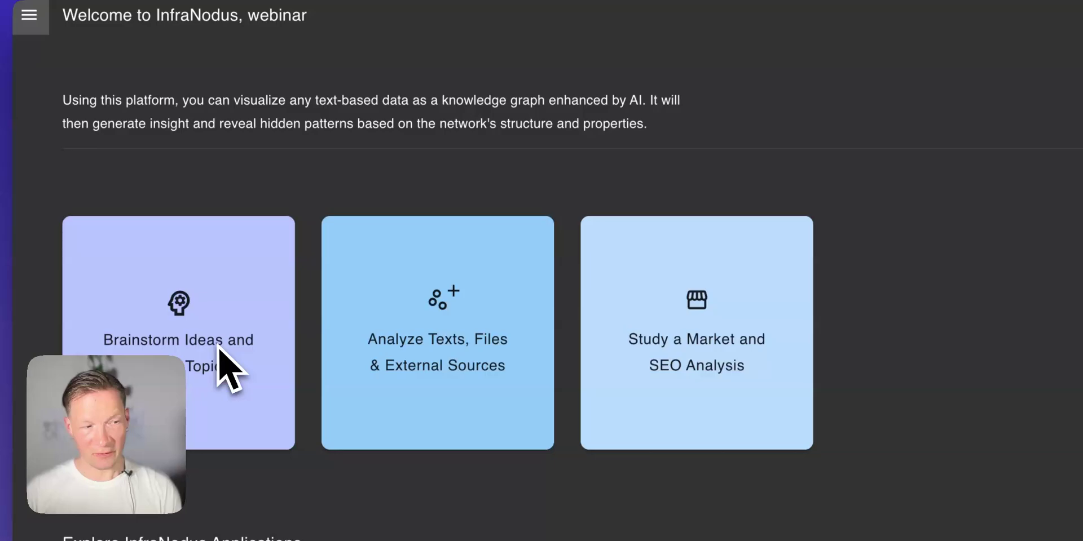
left_click(292, 327)
left_click(421, 332)
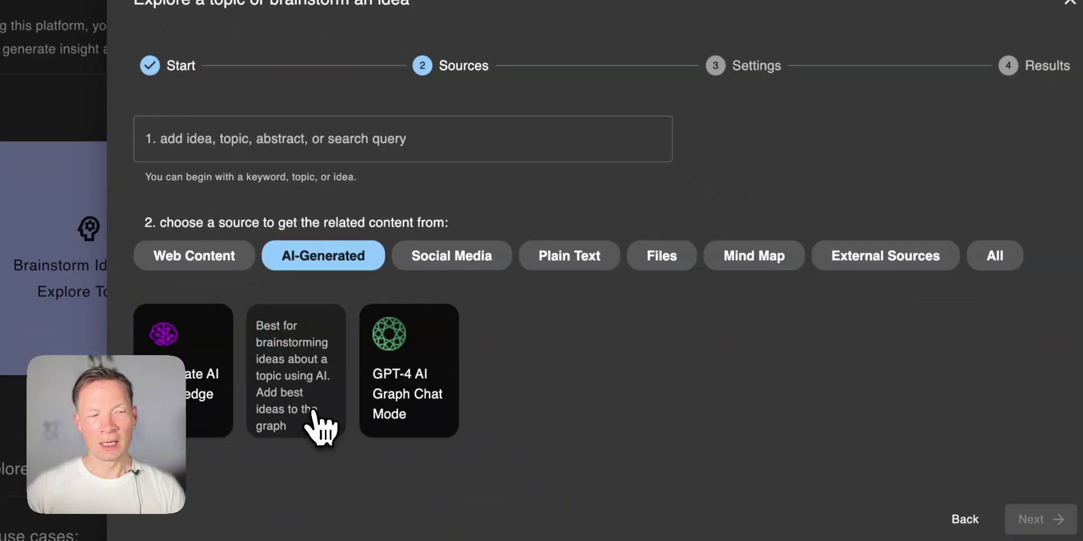
left_click(409, 485)
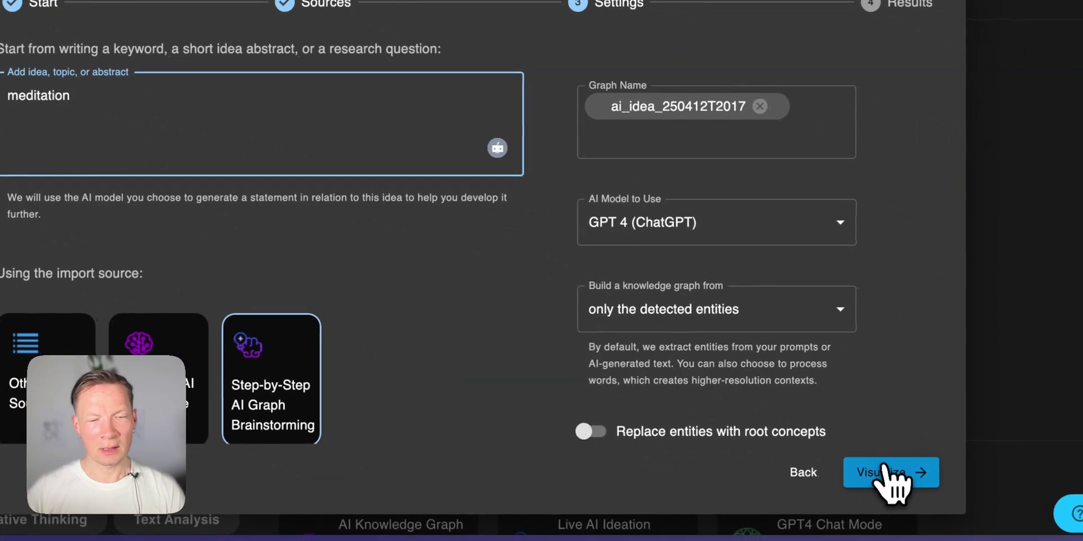
left_click(1012, 525)
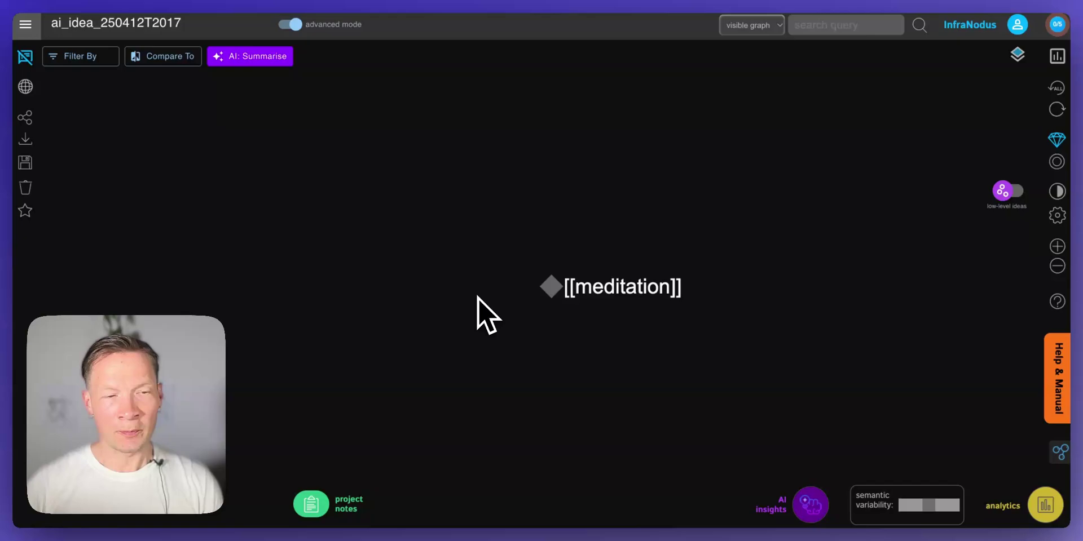
Step: Generate an AI answer about the meditation node, cut its ending, and save it to the graph
left_click(556, 295)
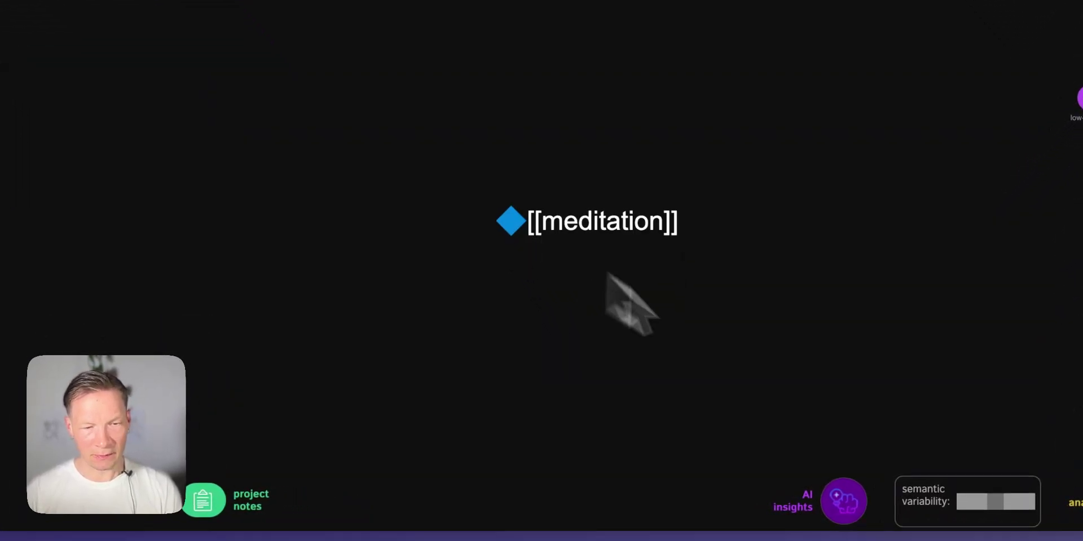
left_click(849, 503)
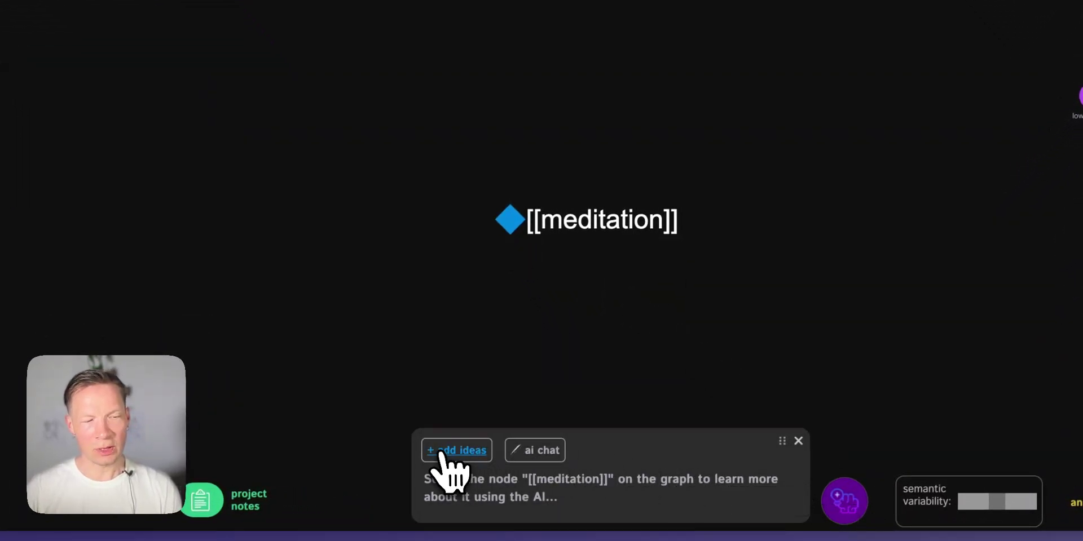
left_click(513, 221)
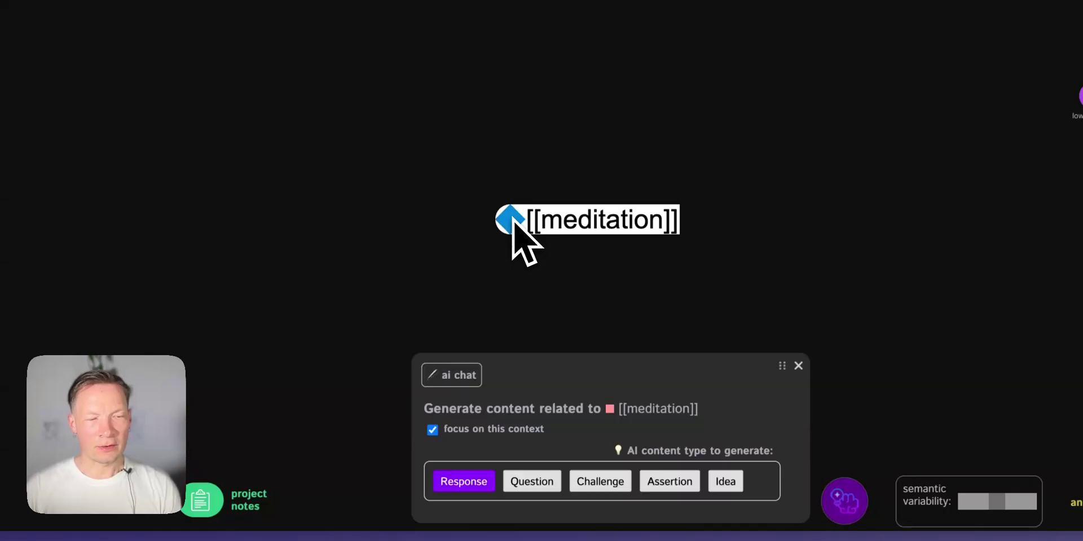
left_click(471, 481)
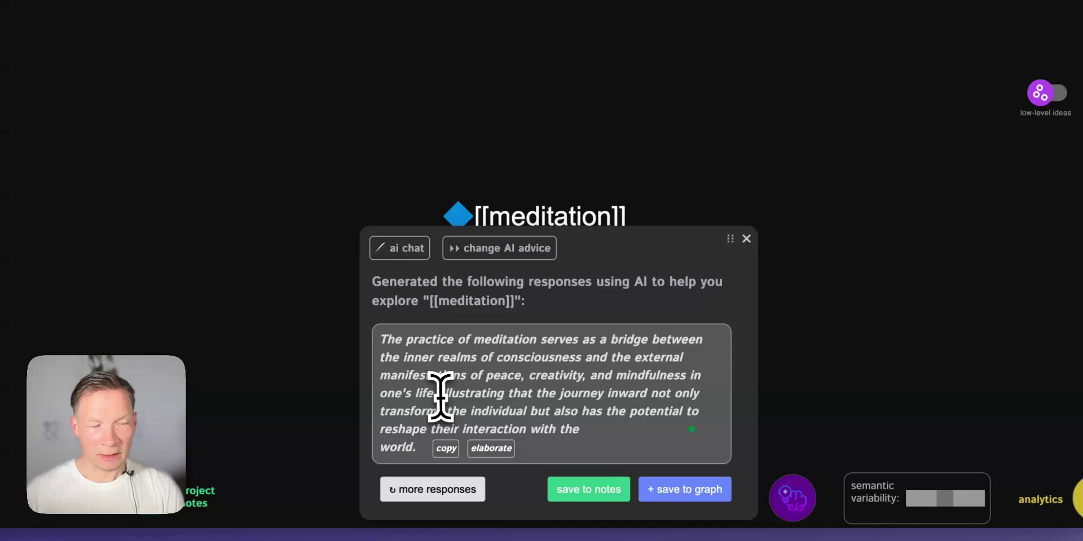
mouse_move(445, 393)
left_mouse_down()
mouse_move(396, 448)
mouse_move(413, 449)
left_mouse_up()
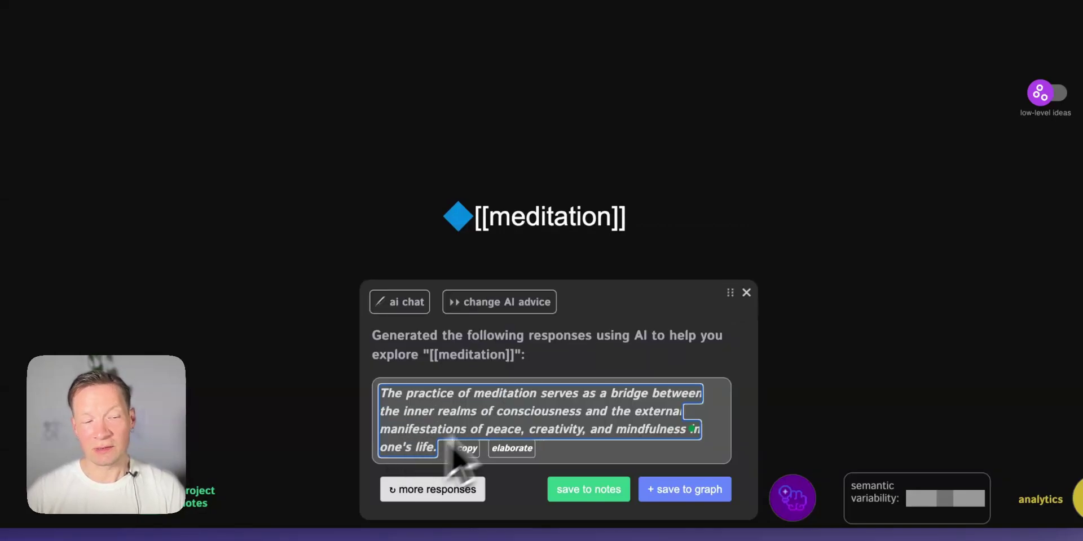
left_click(648, 508)
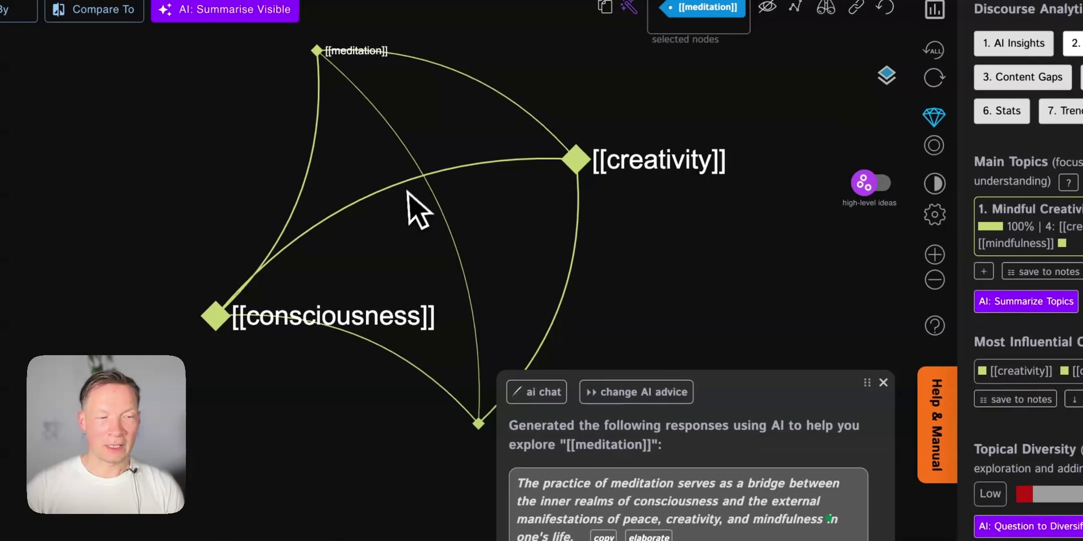
Step: Add consciousness to the meditation selection, close the AI panel, and reposition the graph
left_click(224, 324)
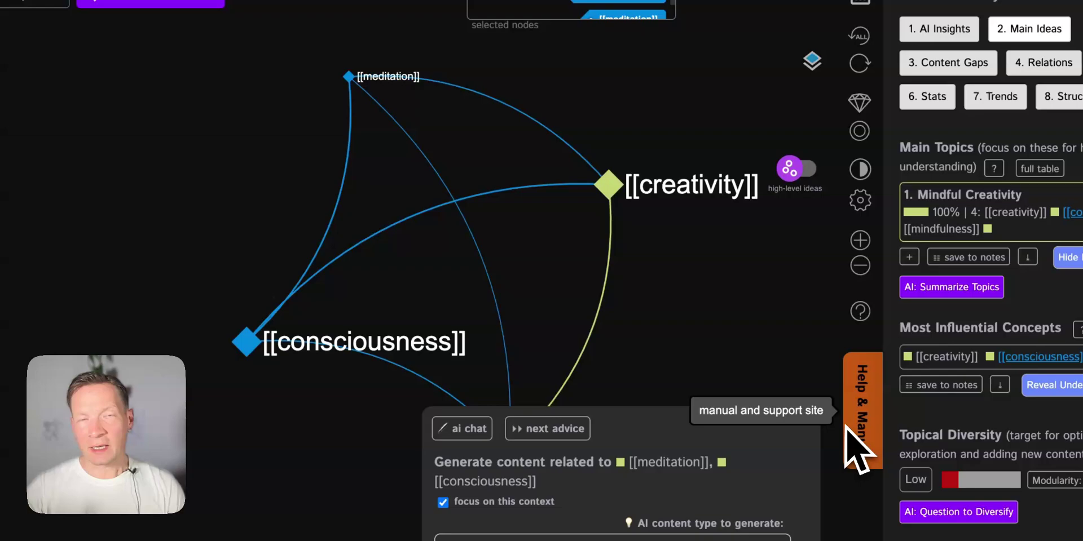
left_click(803, 419)
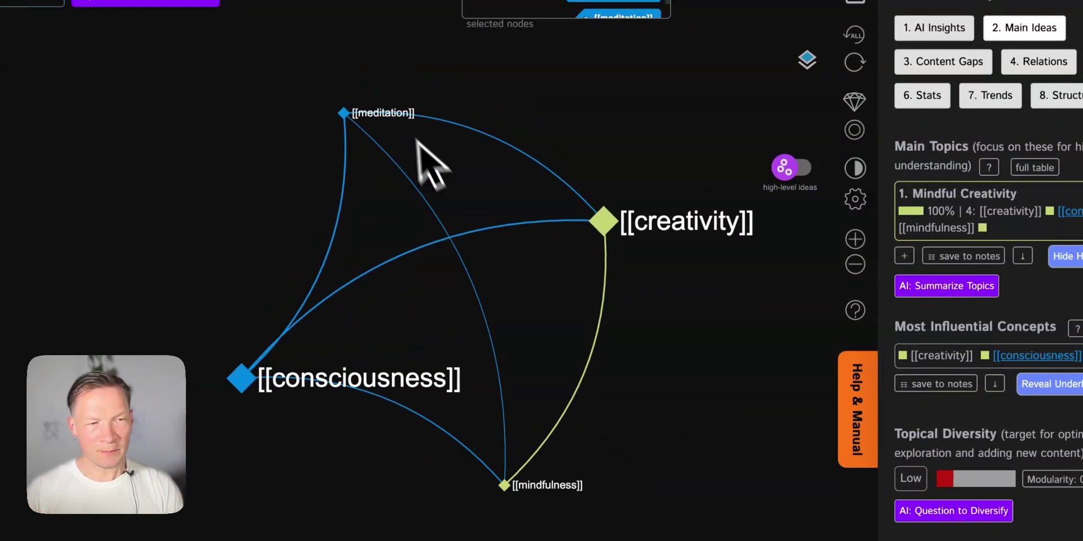
left_click_drag(405, 172, 378, 199)
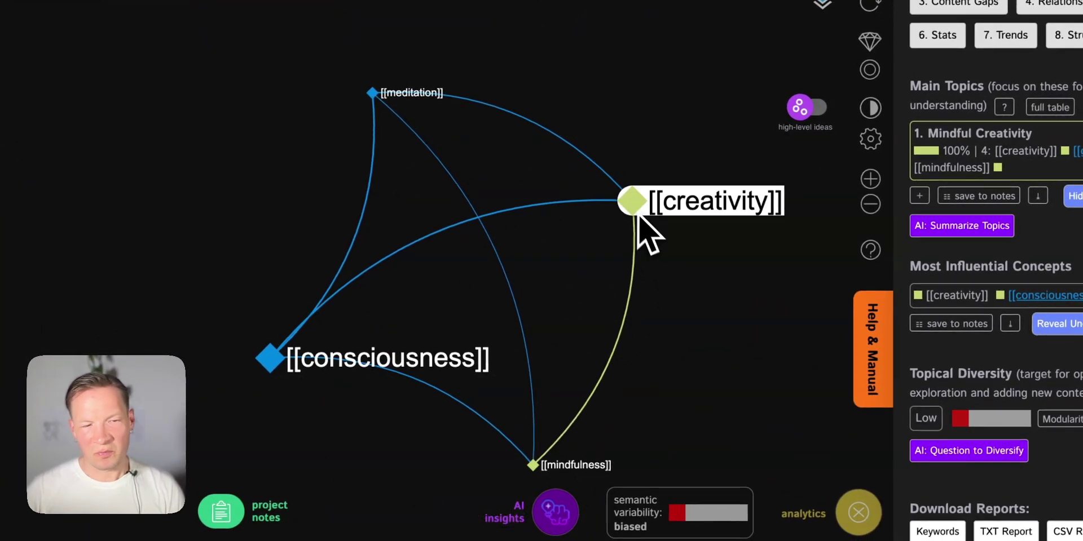
Step: Generate an AI paragraph on meditation, consciousness and creativity and save it to the graph
left_click(558, 510)
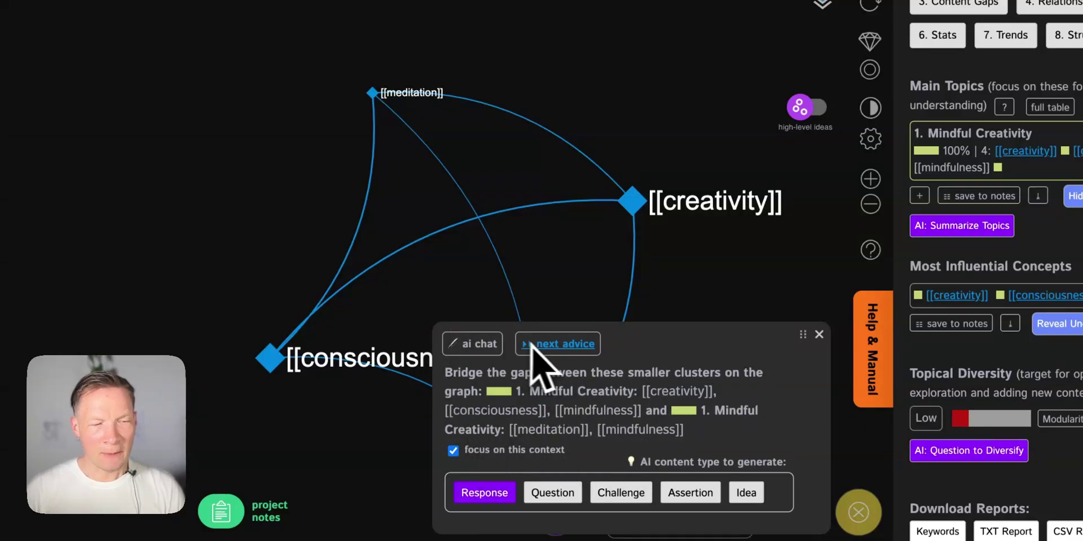
left_click(648, 206)
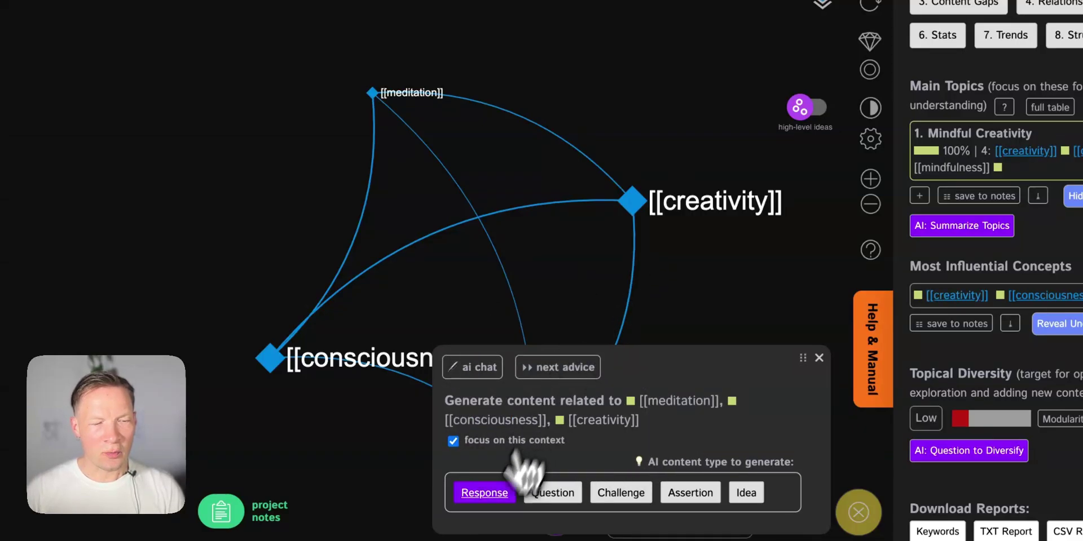
left_click(479, 493)
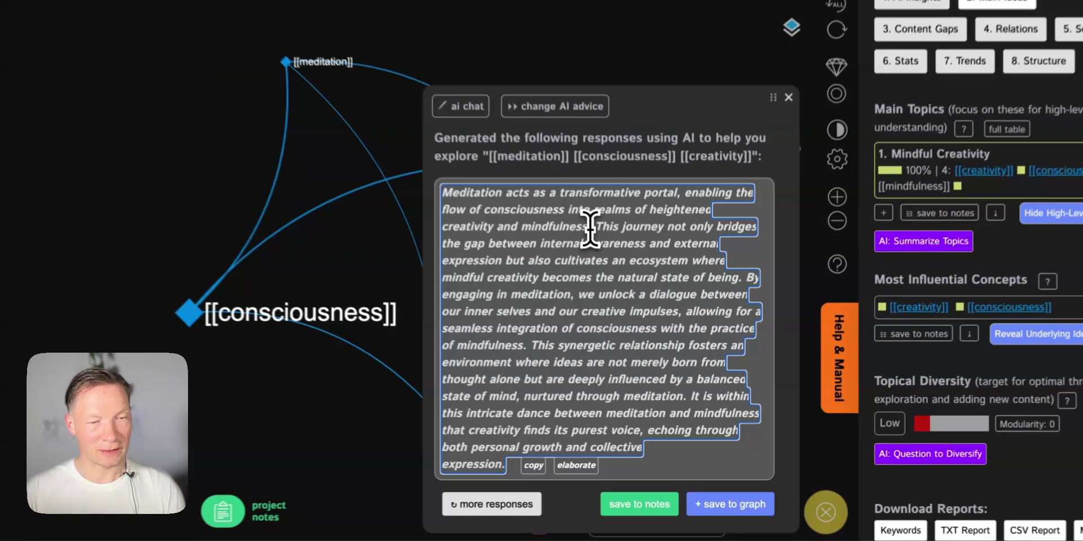
left_click_drag(618, 270, 489, 242)
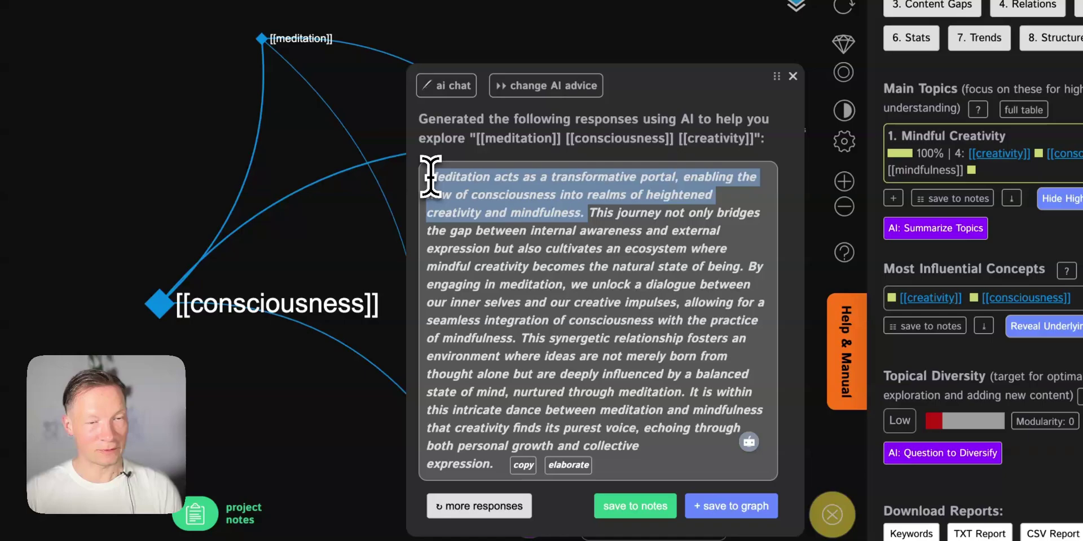
left_click(582, 287)
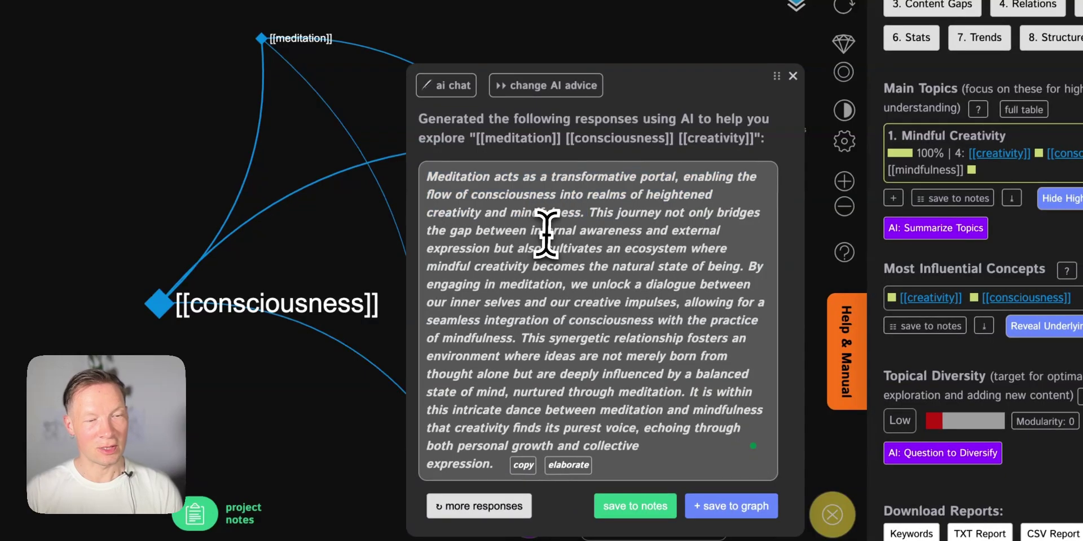
left_click(724, 506)
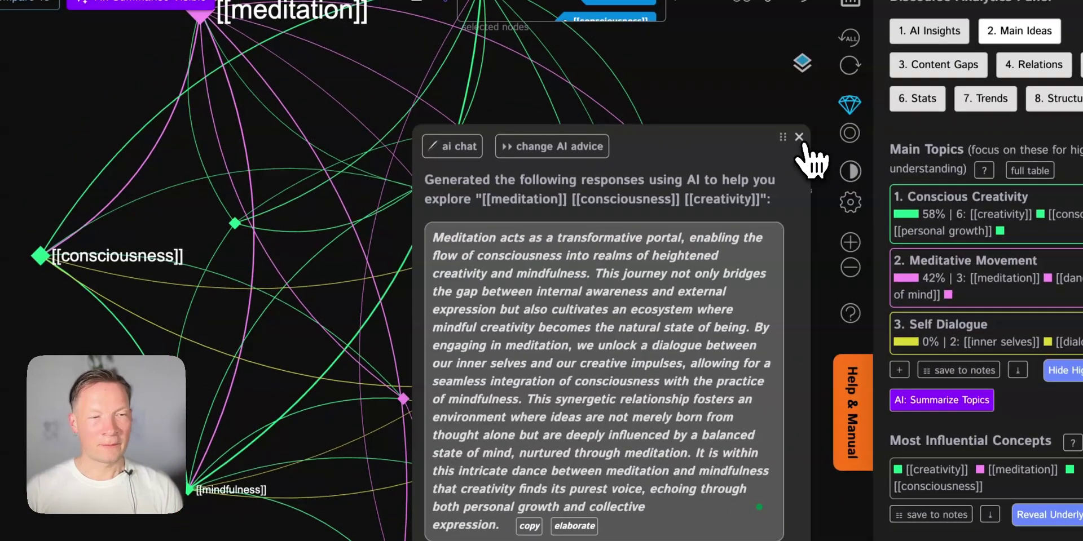
Step: Review the statements containing ecosystem, then clear the selection and hide the statements list
left_click(801, 142)
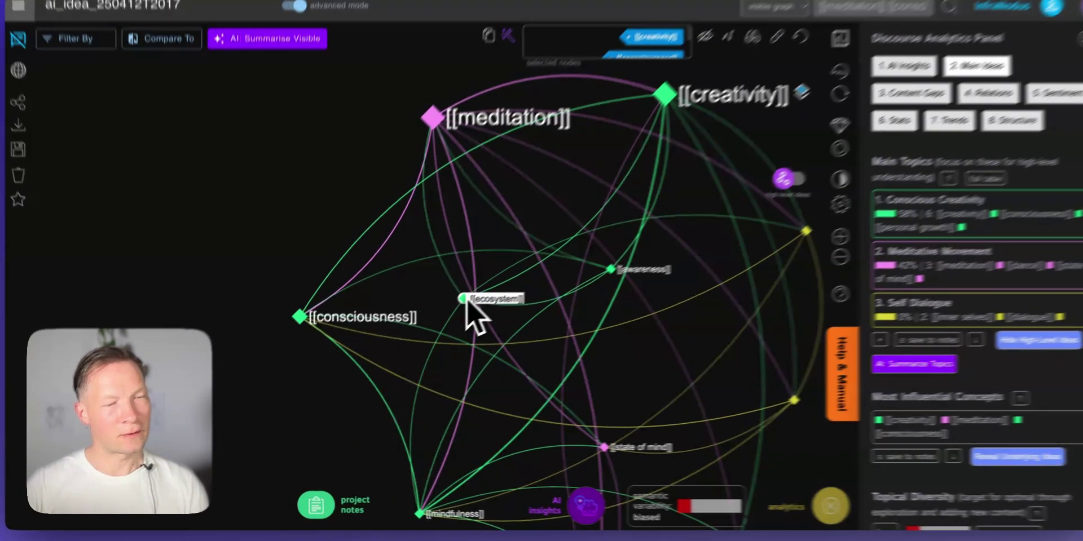
left_click(457, 334)
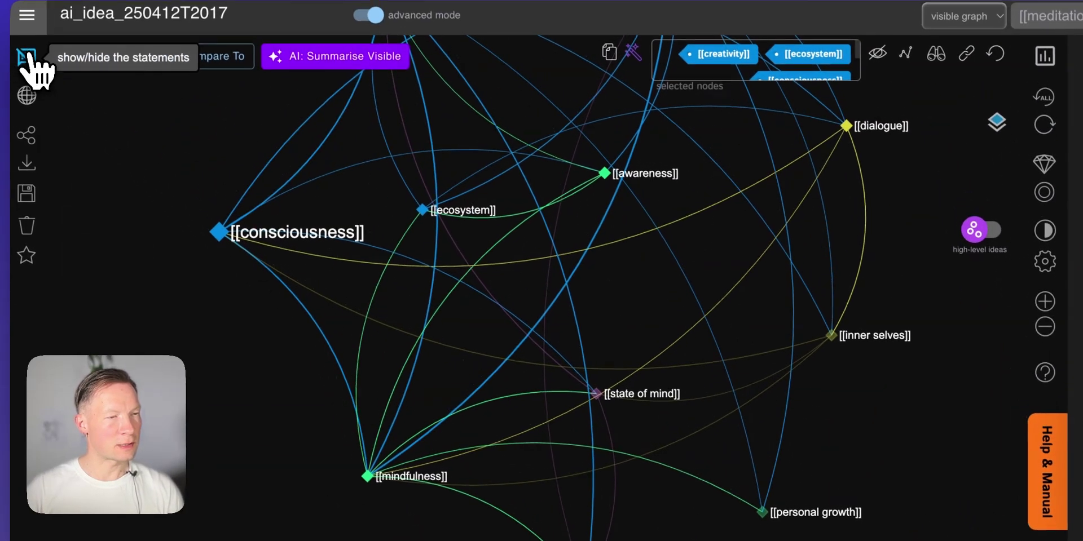
left_click(31, 64)
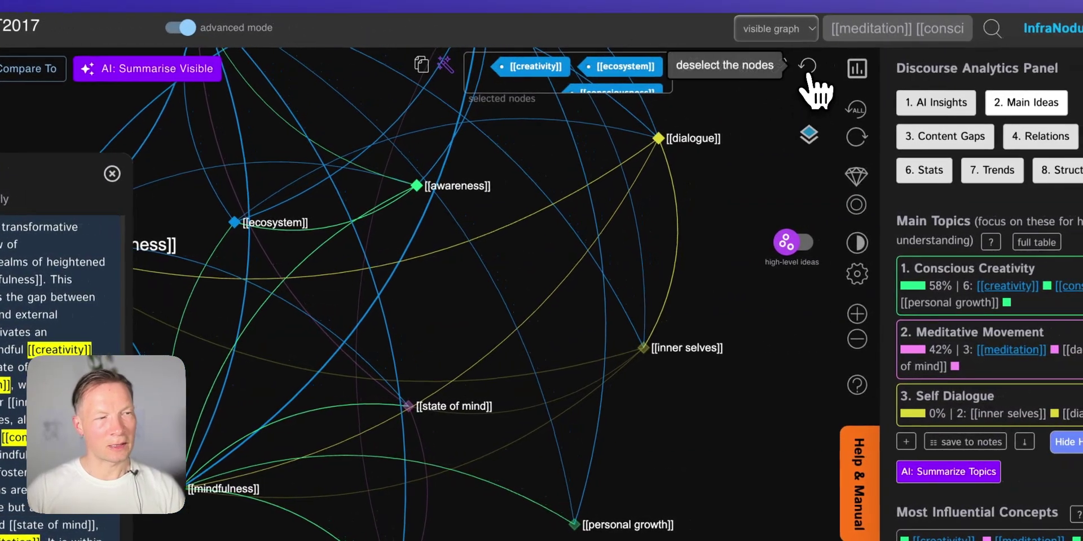
left_click(831, 66)
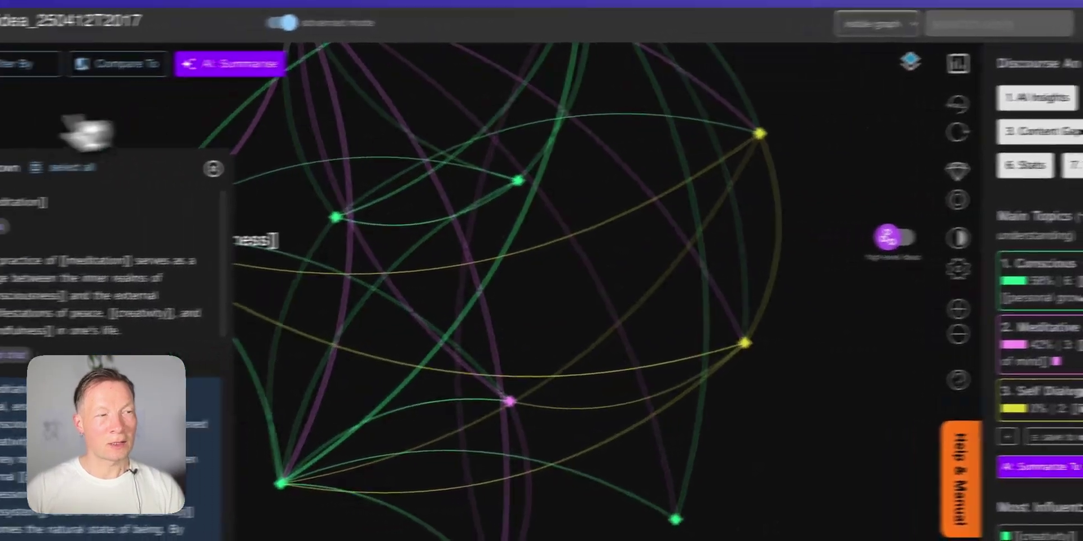
left_click(29, 60)
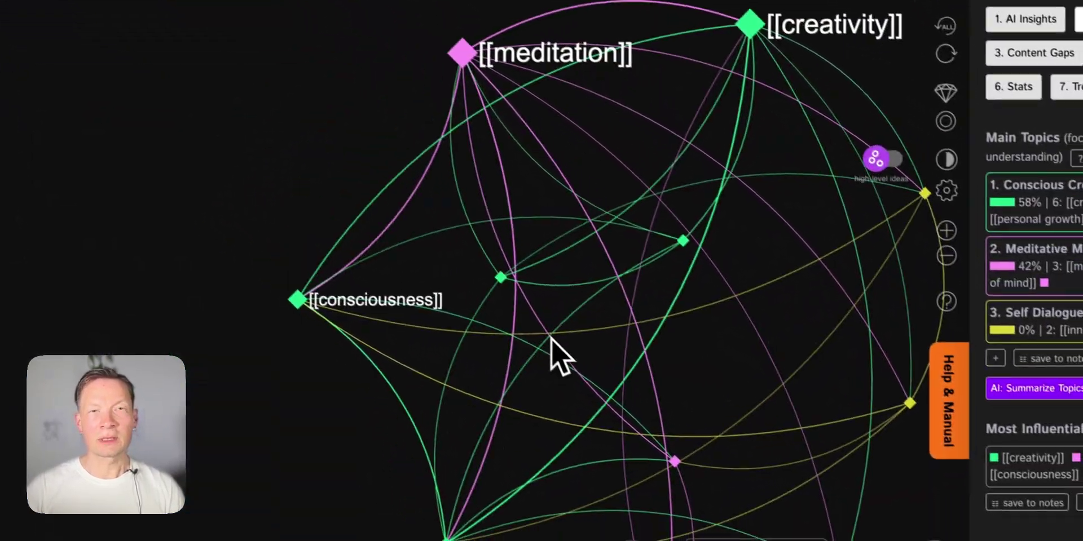